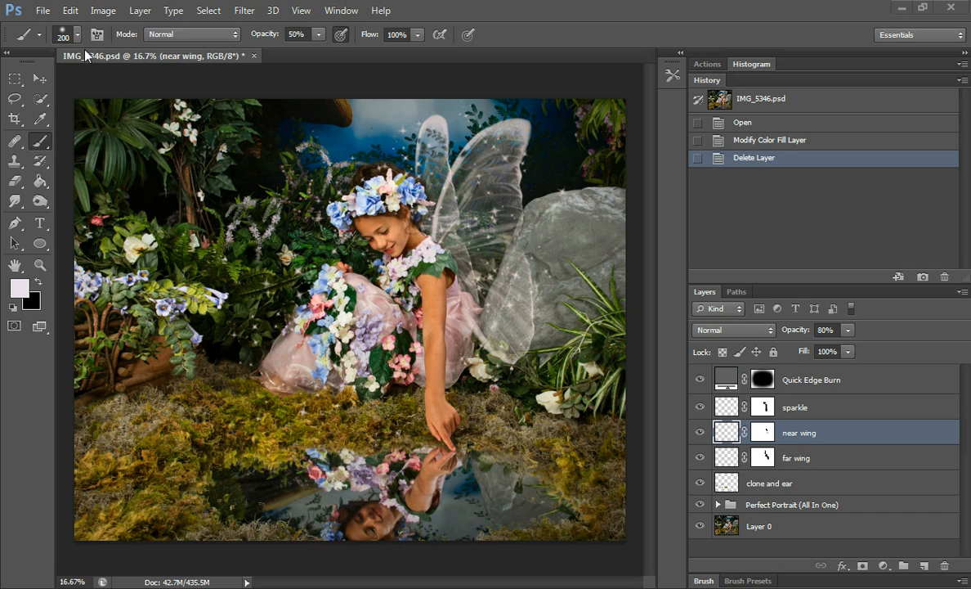
Create a solid color fill layer in dark navy blue #0a0a31 above the near wing layer
{"action": "left_click", "coordinate": [140, 11]}
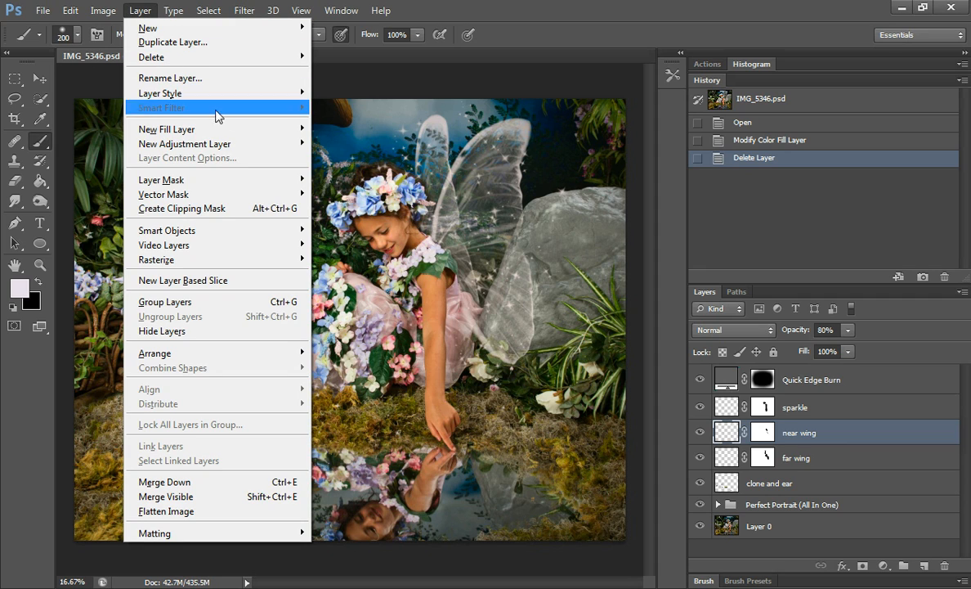
{"action": "mouse_move", "coordinate": [263, 145]}
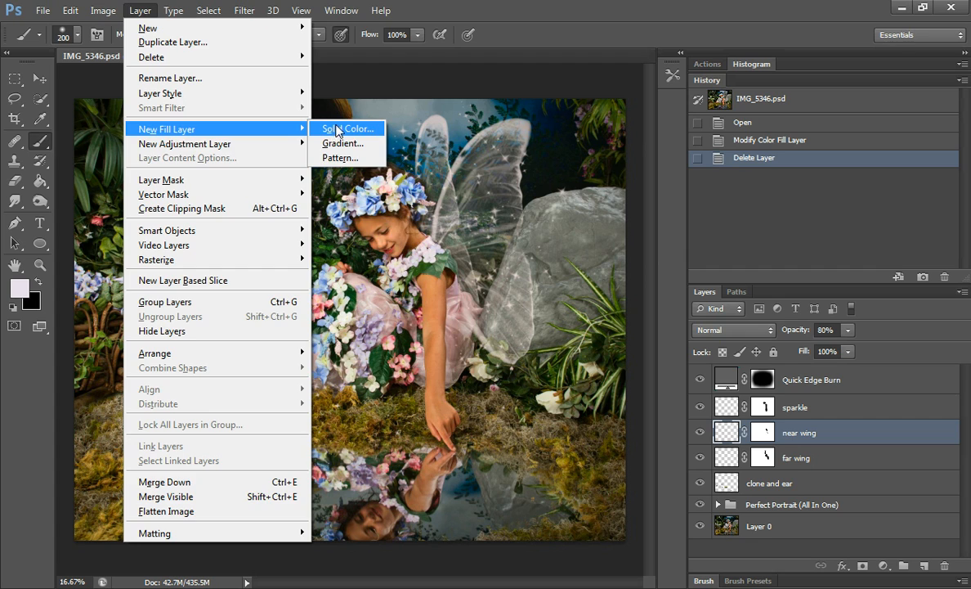
{"action": "left_click", "coordinate": [337, 130]}
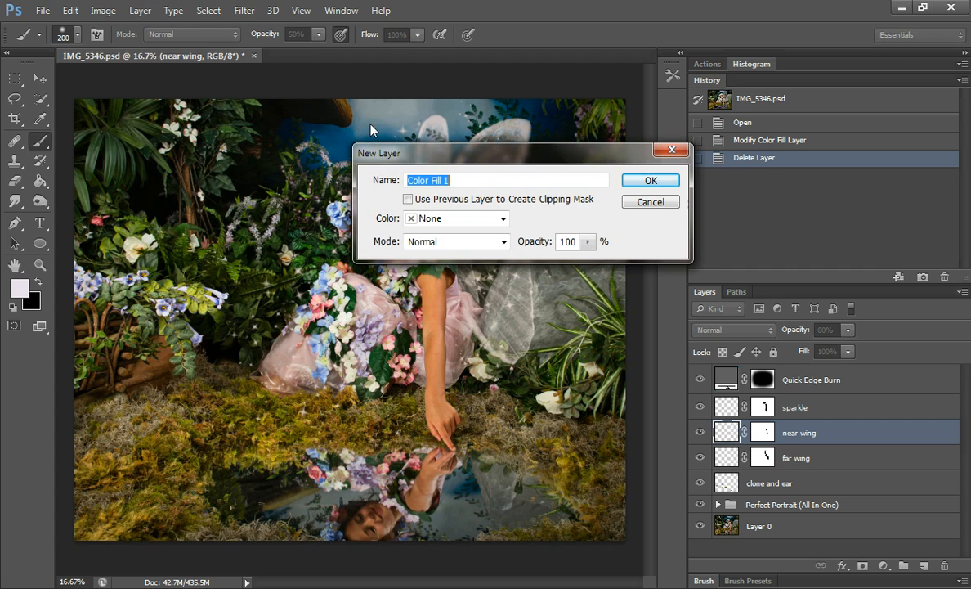
{"action": "left_click", "coordinate": [649, 180]}
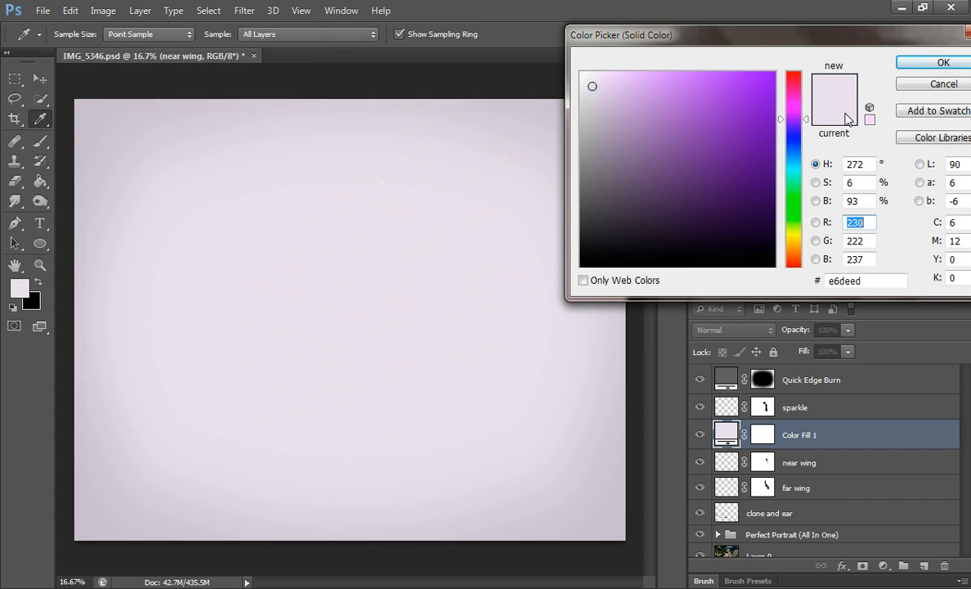
{"action": "left_click", "coordinate": [802, 137]}
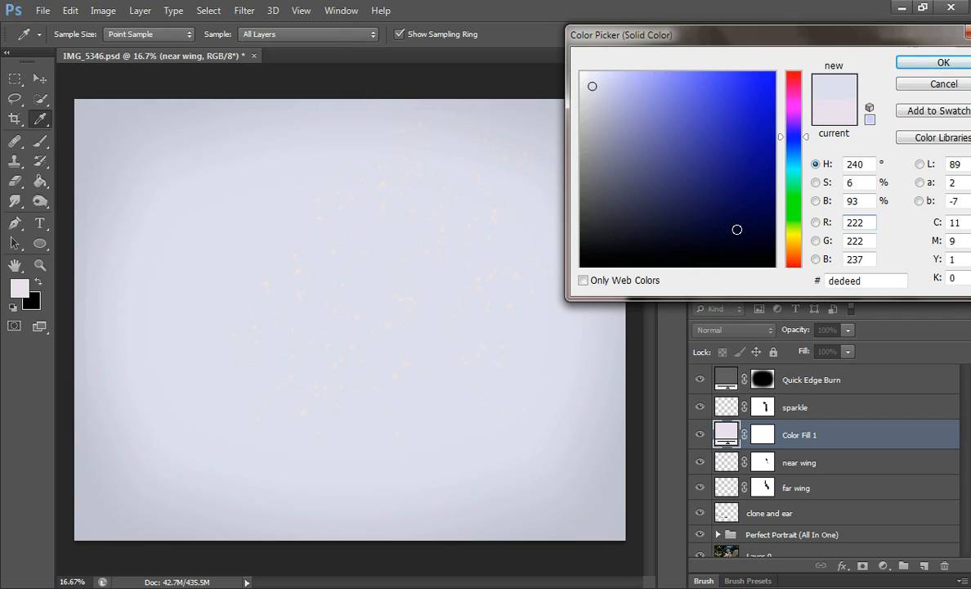
{"action": "left_click", "coordinate": [737, 230]}
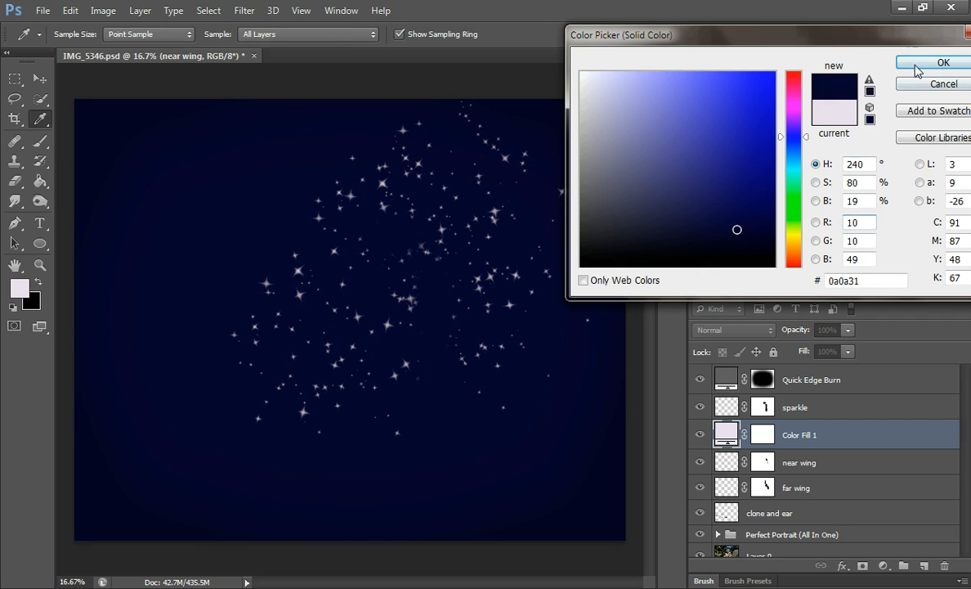
{"action": "left_click", "coordinate": [917, 70]}
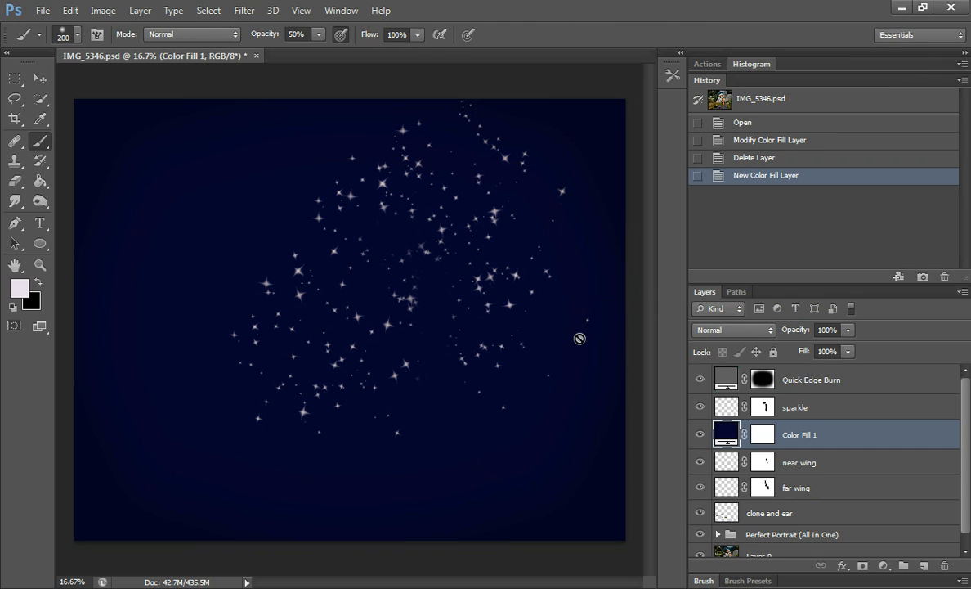
Move the navy fill layer above the sparkle layer and invert its mask to black
{"action": "left_click_drag", "start_coordinate": [907, 436], "coordinate": [906, 404]}
{"action": "left_click", "coordinate": [763, 409]}
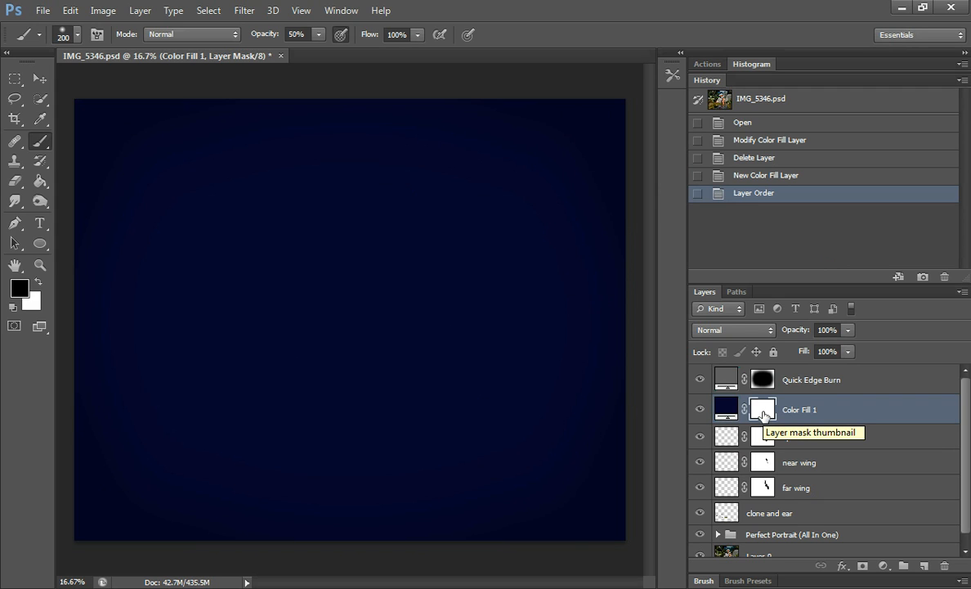
{"action": "key", "text": "ctrl+i"}
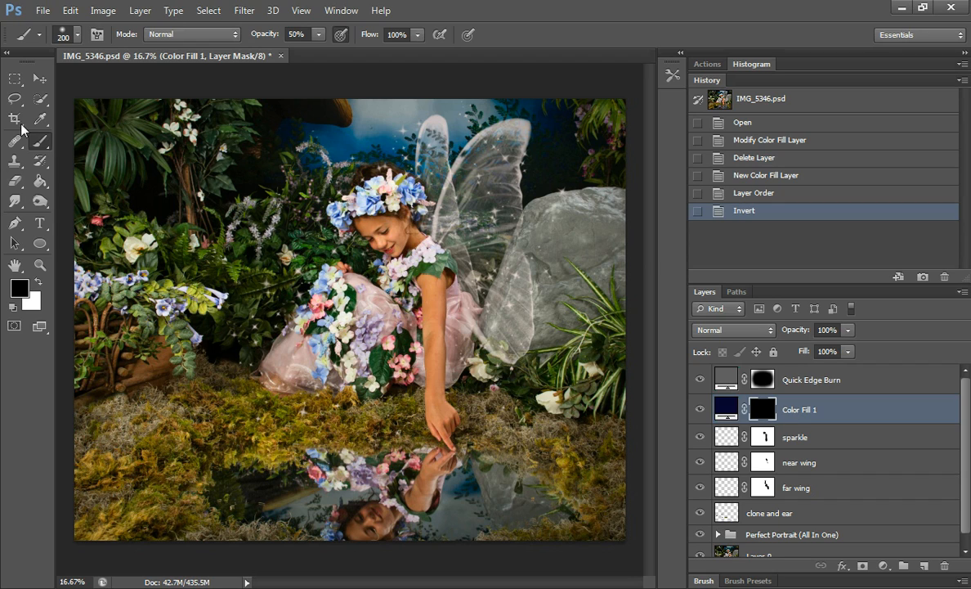
Paint white over the pond on the fill layer's mask with a 200 px brush at 50% opacity
{"action": "left_click", "coordinate": [76, 36]}
{"action": "left_click", "coordinate": [596, 3]}
{"action": "key", "text": "x"}
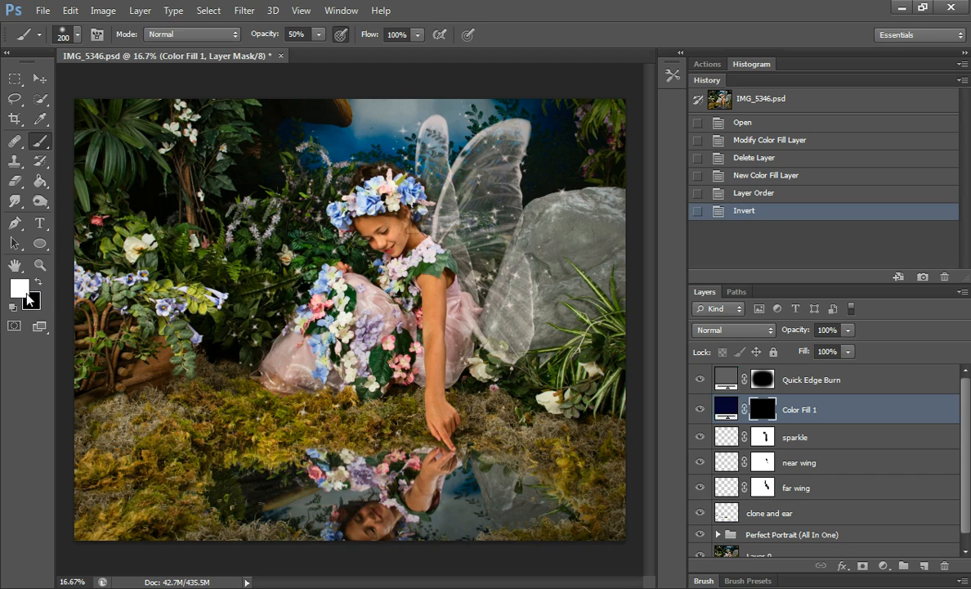
{"action": "mouse_move", "coordinate": [247, 489]}
{"action": "left_mouse_down"}
{"action": "mouse_move", "coordinate": [222, 469]}
{"action": "mouse_move", "coordinate": [251, 481]}
{"action": "mouse_move", "coordinate": [263, 501]}
{"action": "mouse_move", "coordinate": [304, 501]}
{"action": "mouse_move", "coordinate": [328, 466]}
{"action": "mouse_move", "coordinate": [425, 454]}
{"action": "mouse_move", "coordinate": [487, 466]}
{"action": "mouse_move", "coordinate": [564, 498]}
{"action": "mouse_move", "coordinate": [563, 508]}
{"action": "mouse_move", "coordinate": [379, 536]}
{"action": "mouse_move", "coordinate": [284, 511]}
{"action": "mouse_move", "coordinate": [377, 496]}
{"action": "mouse_move", "coordinate": [300, 481]}
{"action": "mouse_move", "coordinate": [359, 489]}
{"action": "mouse_move", "coordinate": [337, 487]}
{"action": "mouse_move", "coordinate": [475, 476]}
{"action": "mouse_move", "coordinate": [529, 491]}
{"action": "mouse_move", "coordinate": [415, 514]}
{"action": "mouse_move", "coordinate": [474, 518]}
{"action": "mouse_move", "coordinate": [310, 500]}
{"action": "mouse_move", "coordinate": [244, 510]}
{"action": "mouse_move", "coordinate": [364, 524]}
{"action": "mouse_move", "coordinate": [333, 527]}
{"action": "mouse_move", "coordinate": [447, 530]}
{"action": "mouse_move", "coordinate": [546, 513]}
{"action": "mouse_move", "coordinate": [493, 463]}
{"action": "mouse_move", "coordinate": [471, 454]}
{"action": "mouse_move", "coordinate": [424, 467]}
{"action": "mouse_move", "coordinate": [424, 448]}
{"action": "mouse_move", "coordinate": [253, 472]}
{"action": "mouse_move", "coordinate": [240, 489]}
{"action": "mouse_move", "coordinate": [305, 512]}
{"action": "mouse_move", "coordinate": [441, 526]}
{"action": "mouse_move", "coordinate": [497, 511]}
{"action": "mouse_move", "coordinate": [505, 496]}
{"action": "mouse_move", "coordinate": [468, 453]}
{"action": "left_mouse_up"}
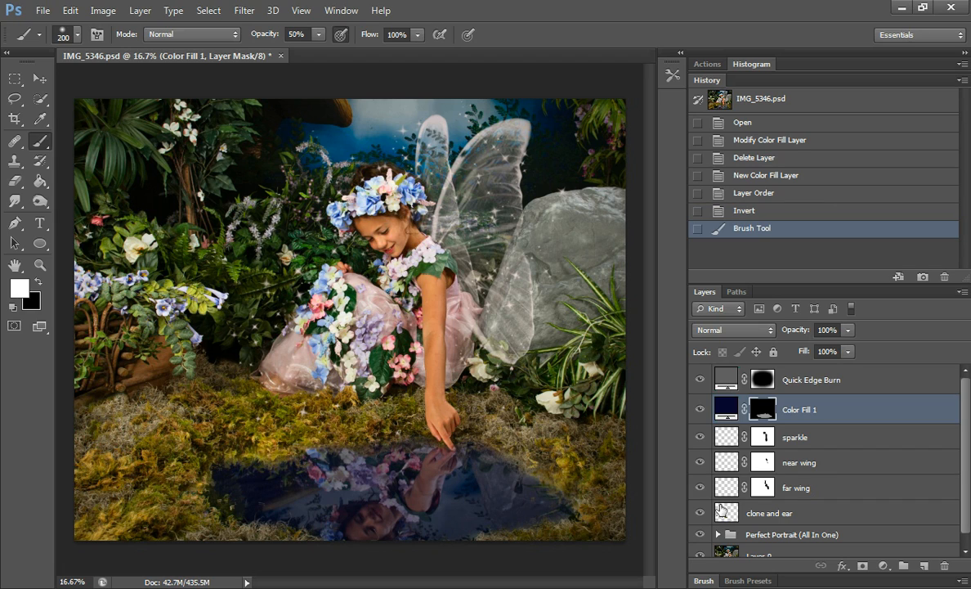
Paint the whole pond area solidly on the fill layer's mask at 100% brush opacity, enlarging the brush to 500 px
{"action": "left_click", "coordinate": [319, 35]}
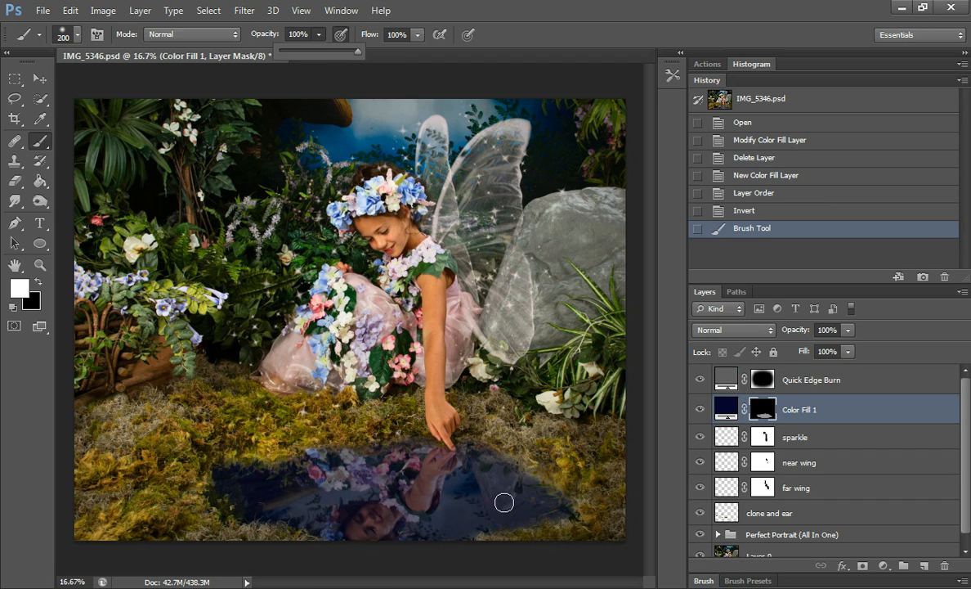
{"action": "mouse_move", "coordinate": [433, 466]}
{"action": "left_mouse_down"}
{"action": "mouse_move", "coordinate": [402, 421]}
{"action": "mouse_move", "coordinate": [254, 429]}
{"action": "mouse_move", "coordinate": [230, 494]}
{"action": "mouse_move", "coordinate": [322, 484]}
{"action": "left_mouse_up"}
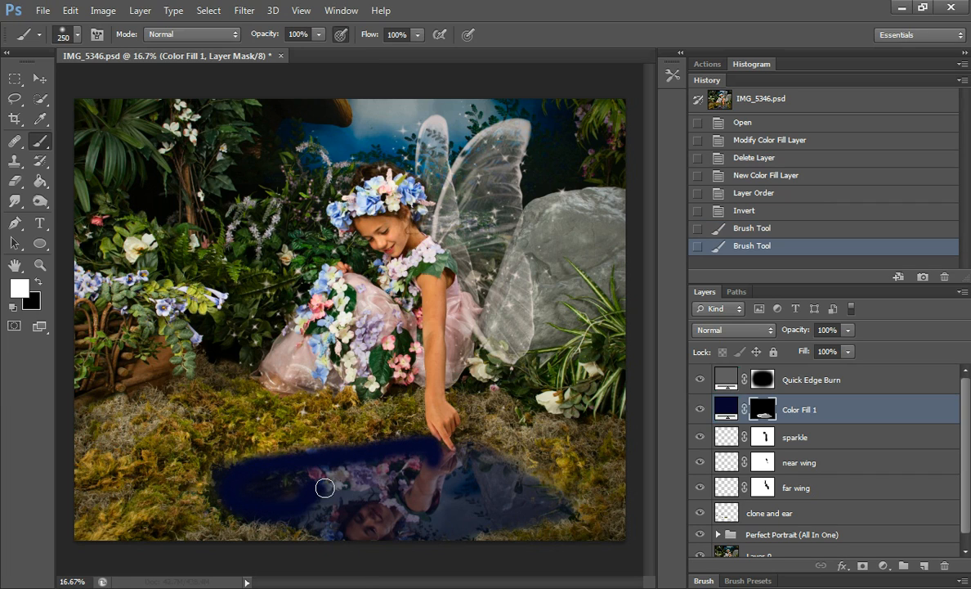
{"action": "key", "text": "bracketright"}
{"action": "key", "text": "bracketright"}
{"action": "key", "text": "bracketright"}
{"action": "key", "text": "bracketright"}
{"action": "mouse_move", "coordinate": [316, 522]}
{"action": "left_mouse_down"}
{"action": "mouse_move", "coordinate": [325, 512]}
{"action": "mouse_move", "coordinate": [282, 488]}
{"action": "mouse_move", "coordinate": [379, 488]}
{"action": "mouse_move", "coordinate": [479, 466]}
{"action": "mouse_move", "coordinate": [533, 502]}
{"action": "mouse_move", "coordinate": [393, 516]}
{"action": "mouse_move", "coordinate": [326, 512]}
{"action": "mouse_move", "coordinate": [303, 490]}
{"action": "mouse_move", "coordinate": [358, 482]}
{"action": "mouse_move", "coordinate": [459, 499]}
{"action": "mouse_move", "coordinate": [497, 451]}
{"action": "left_mouse_up"}
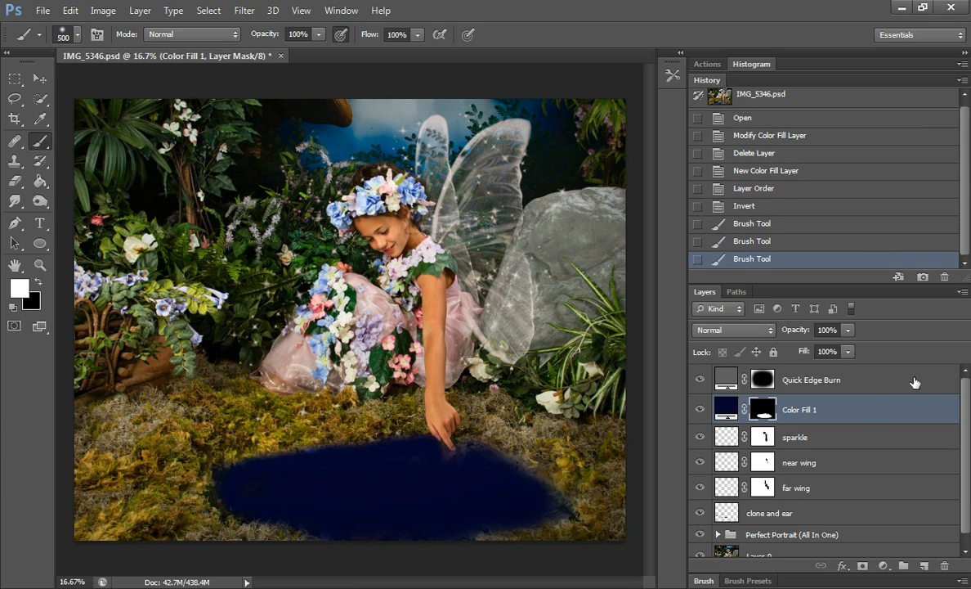
Reduce the navy fill layer's opacity to 31% and move it below the far wing layer
{"action": "left_click", "coordinate": [847, 351]}
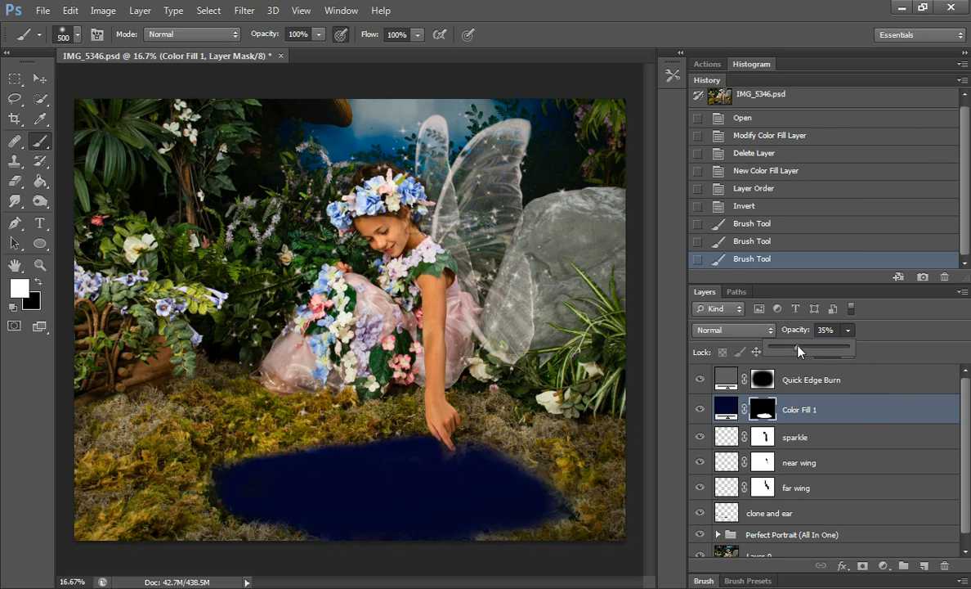
{"action": "left_click_drag", "start_coordinate": [797, 346], "coordinate": [794, 346]}
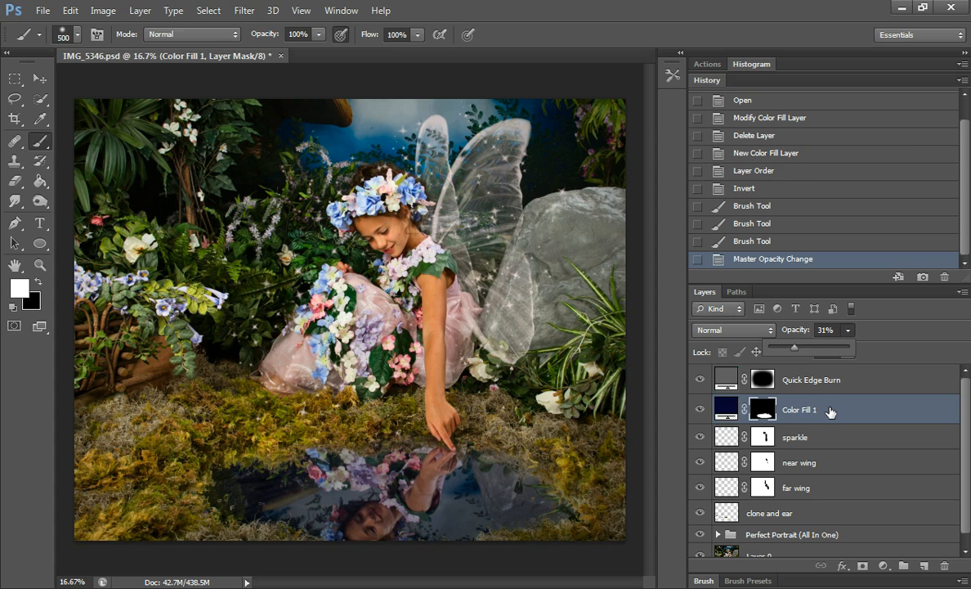
{"action": "left_click_drag", "start_coordinate": [830, 411], "coordinate": [847, 502]}
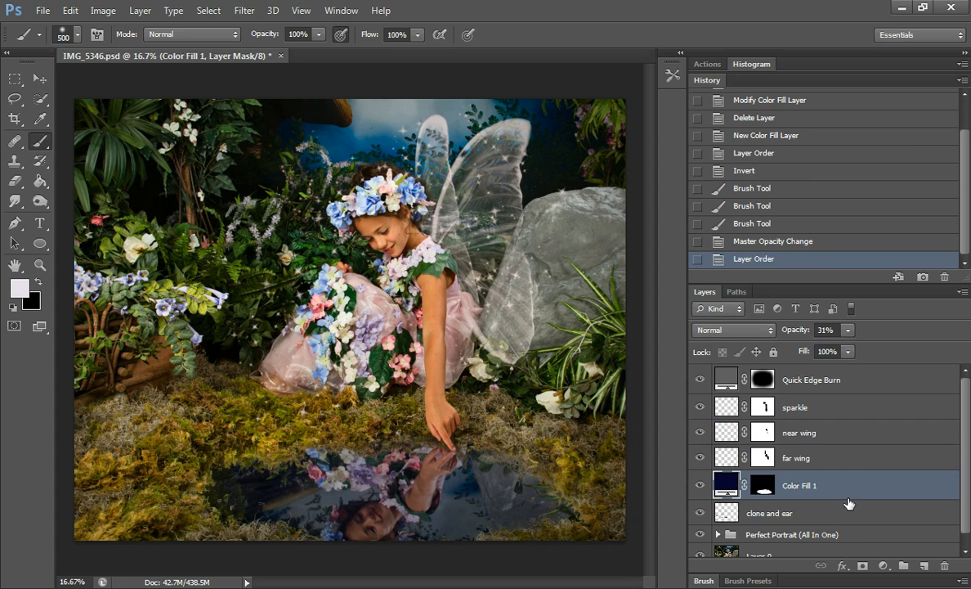
Duplicate the near wing and far wing layers together
{"action": "left_click", "coordinate": [848, 457]}
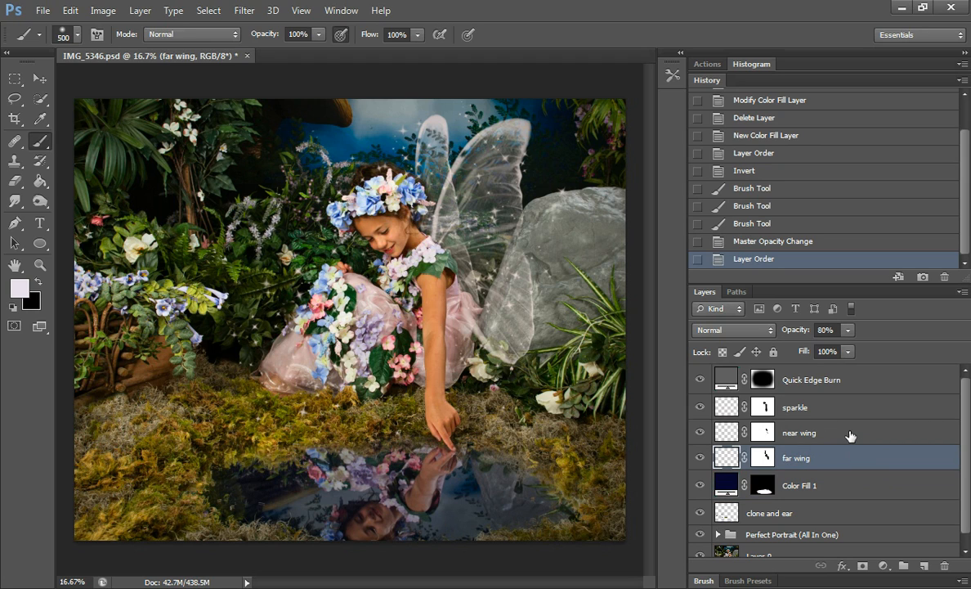
{"action": "left_click", "coordinate": [851, 435], "text": "shift"}
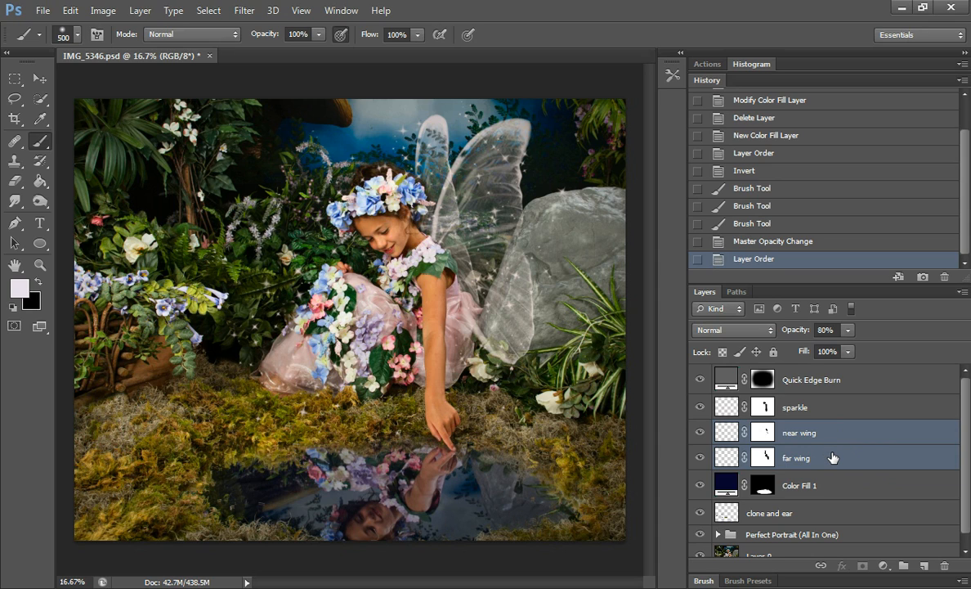
{"action": "key", "text": "ctrl+j"}
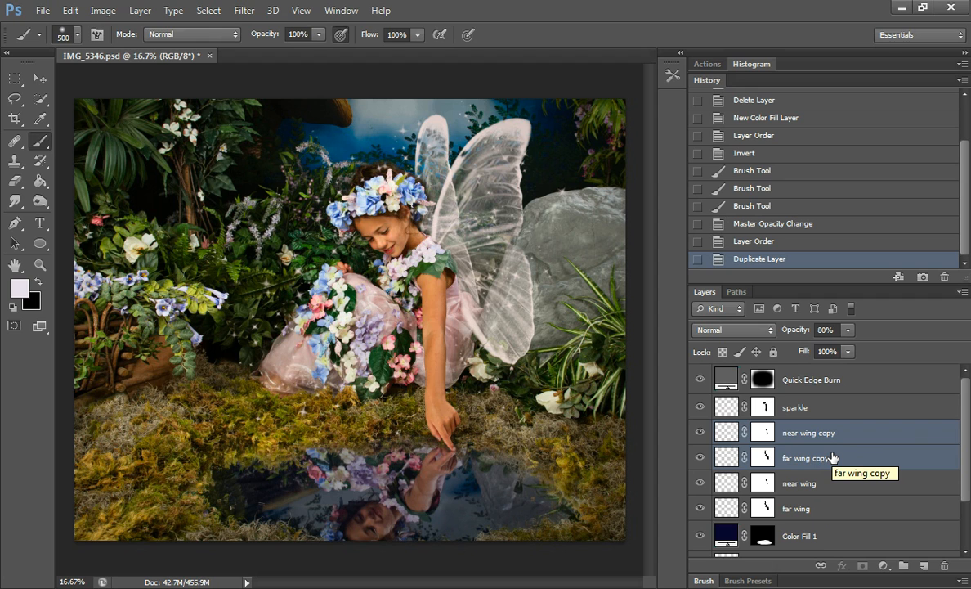
Flip both wing copies vertically and move them down over the girl's reflection in the pond
{"action": "left_click", "coordinate": [70, 10]}
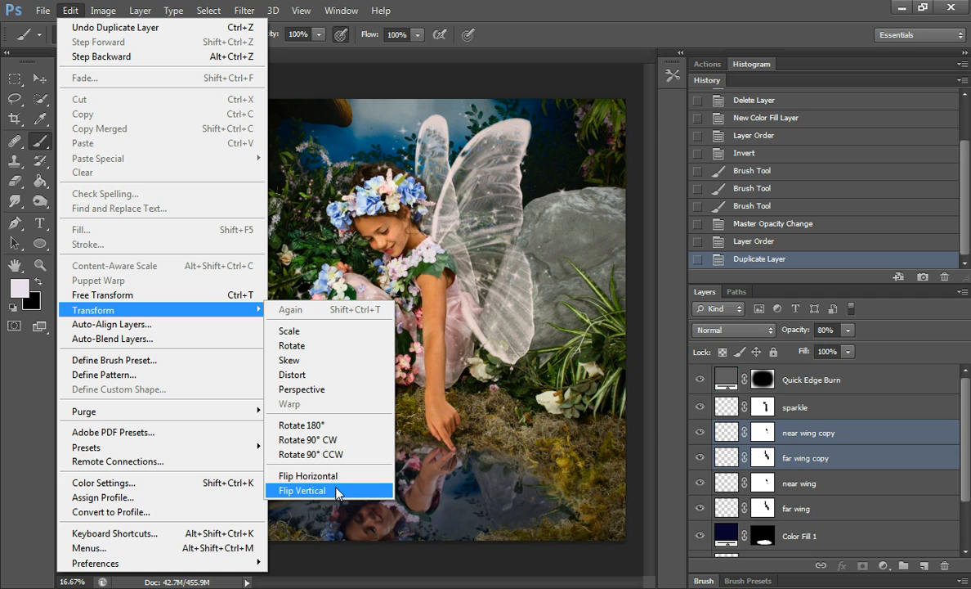
{"action": "left_click", "coordinate": [338, 490]}
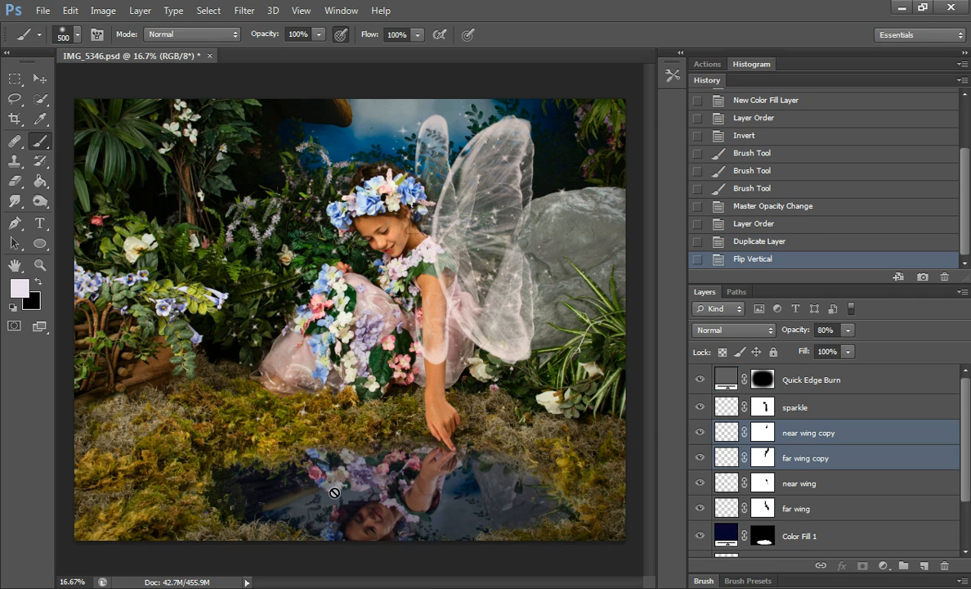
{"action": "left_click", "coordinate": [40, 79]}
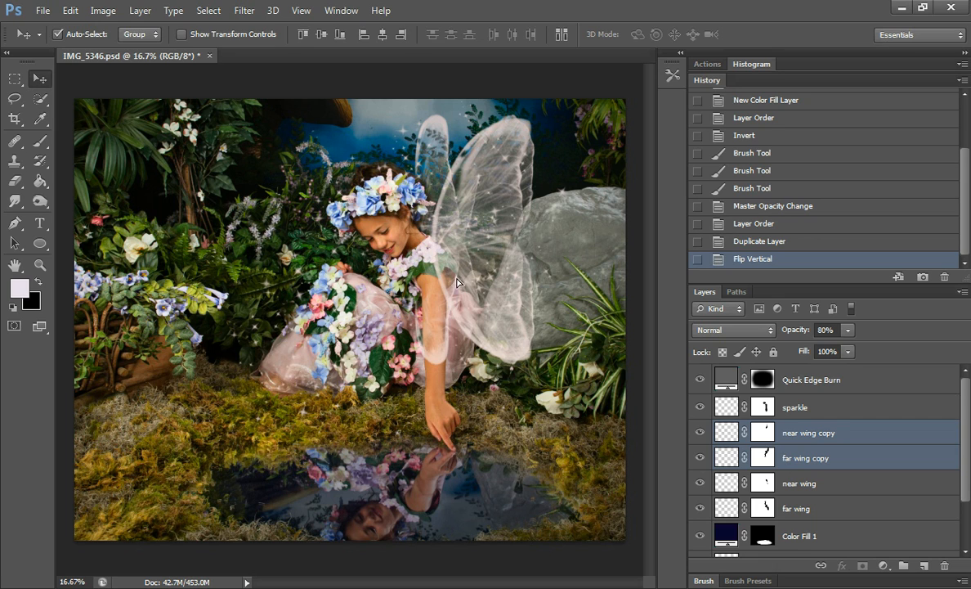
{"action": "left_click_drag", "start_coordinate": [459, 254], "coordinate": [443, 538]}
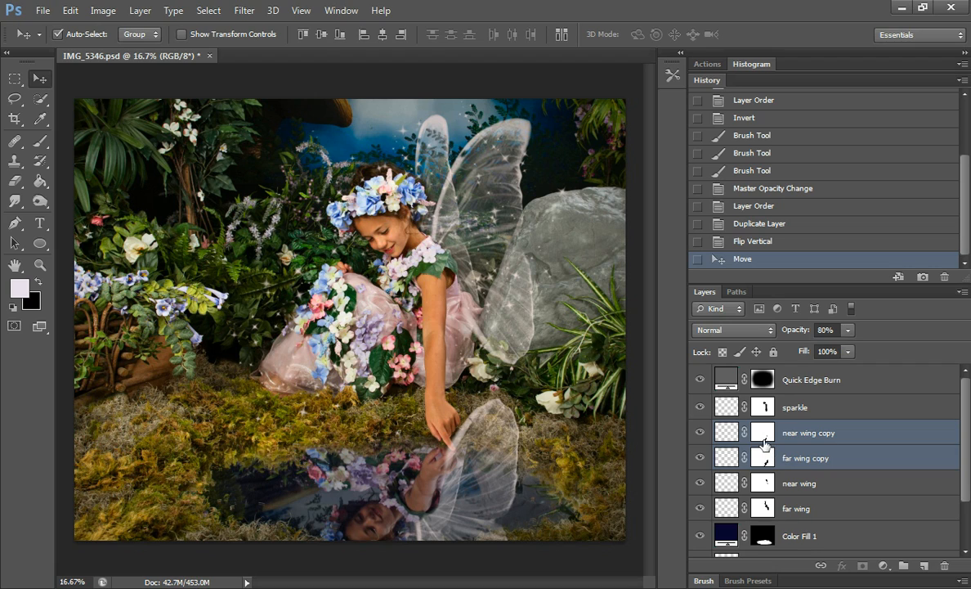
Mask out the near wing copy beyond the pond's upper edge and around the reflected girl, using a 300 px black brush
{"action": "left_click", "coordinate": [715, 427]}
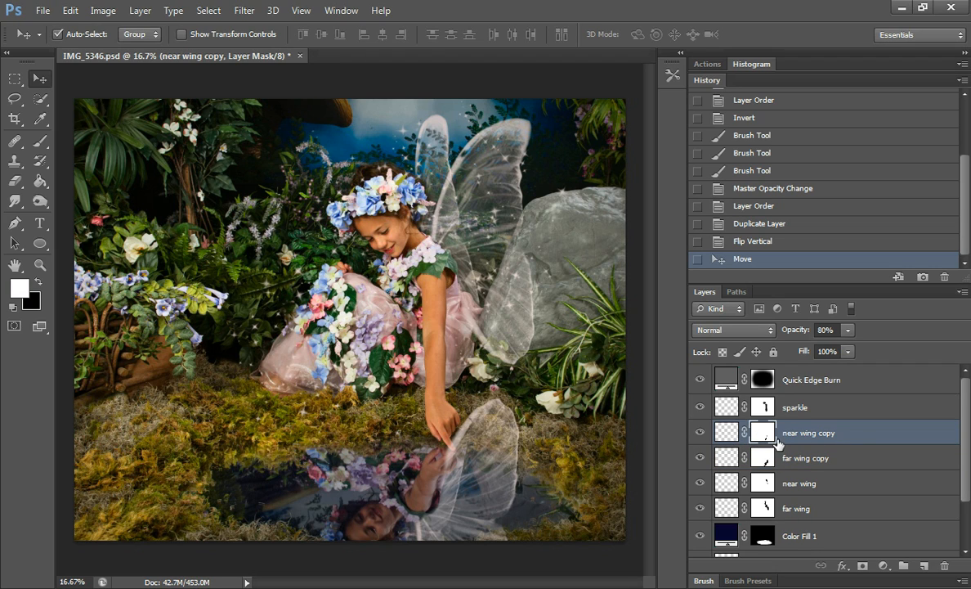
{"action": "left_click", "coordinate": [39, 140]}
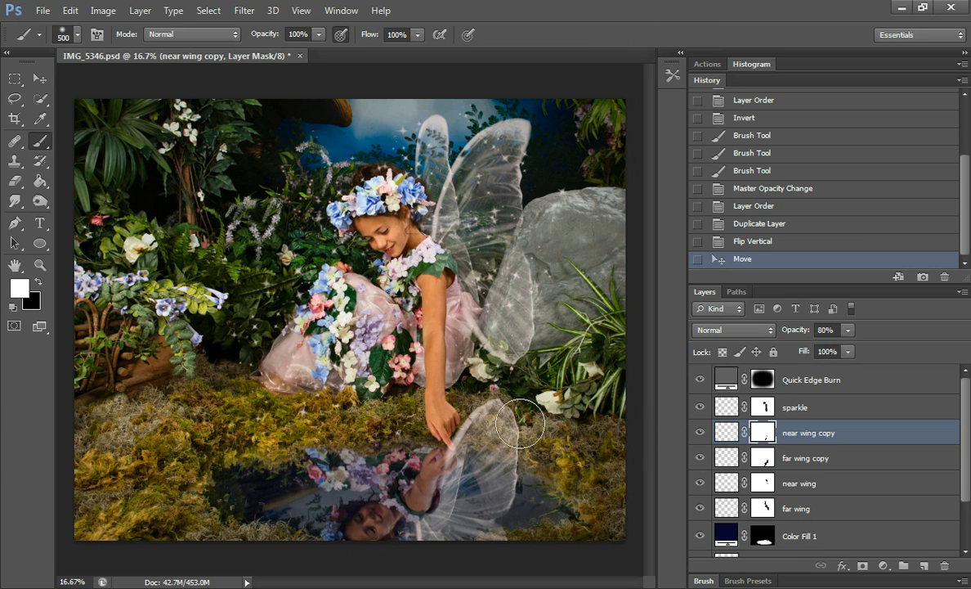
{"action": "key", "text": "bracketleft"}
{"action": "key", "text": "bracketleft"}
{"action": "key", "text": "bracketleft"}
{"action": "key", "text": "bracketleft"}
{"action": "key", "text": "bracketright"}
{"action": "key", "text": "bracketright"}
{"action": "left_click", "coordinate": [700, 432]}
{"action": "left_click", "coordinate": [700, 432]}
{"action": "key", "text": "x"}
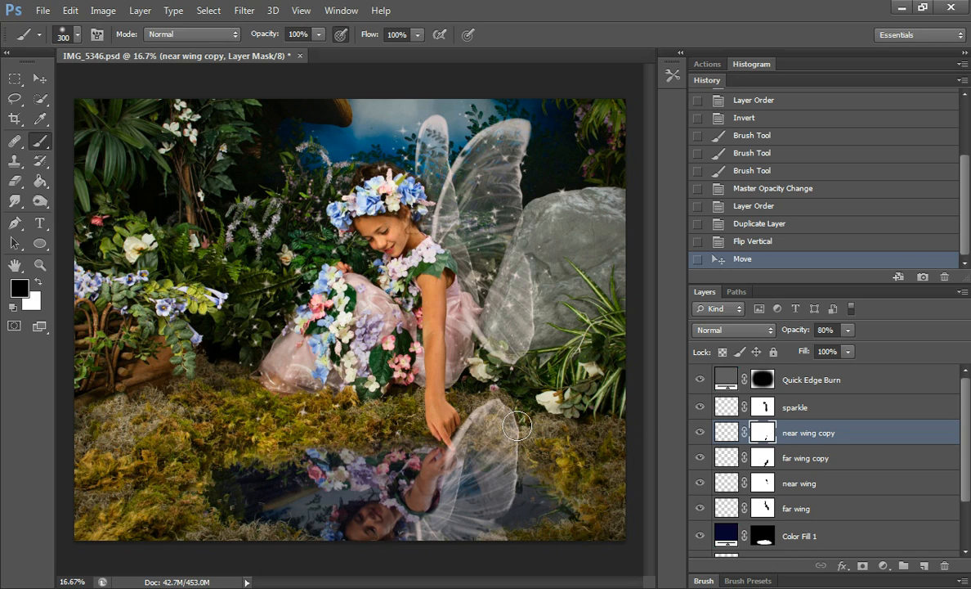
{"action": "mouse_move", "coordinate": [517, 425]}
{"action": "left_mouse_down"}
{"action": "mouse_move", "coordinate": [483, 407]}
{"action": "mouse_move", "coordinate": [489, 417]}
{"action": "mouse_move", "coordinate": [449, 440]}
{"action": "mouse_move", "coordinate": [485, 427]}
{"action": "left_mouse_up"}
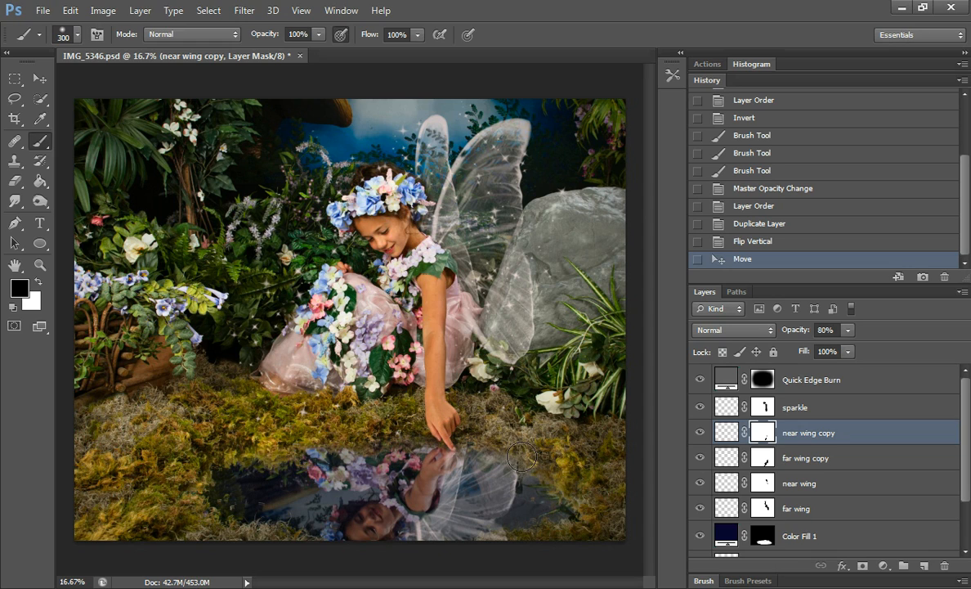
{"action": "mouse_move", "coordinate": [471, 433]}
{"action": "left_mouse_down"}
{"action": "mouse_move", "coordinate": [488, 415]}
{"action": "mouse_move", "coordinate": [511, 435]}
{"action": "left_mouse_up"}
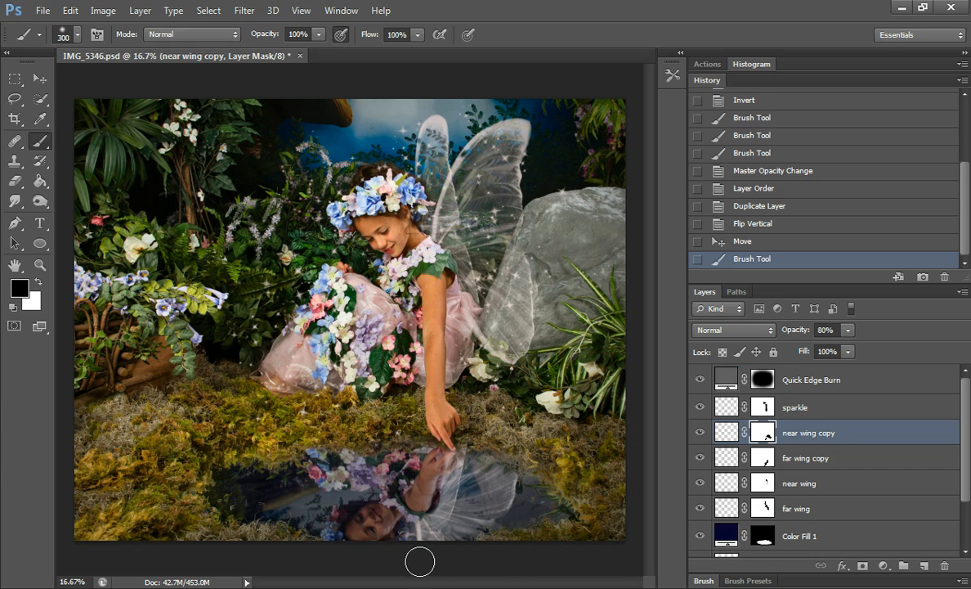
{"action": "left_click_drag", "start_coordinate": [399, 526], "coordinate": [377, 479]}
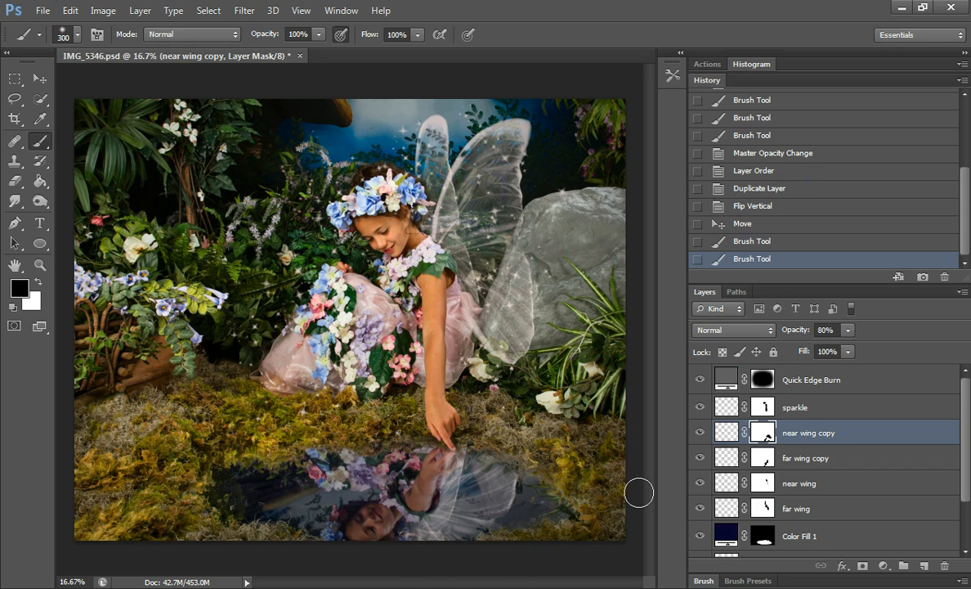
{"action": "left_click", "coordinate": [699, 459]}
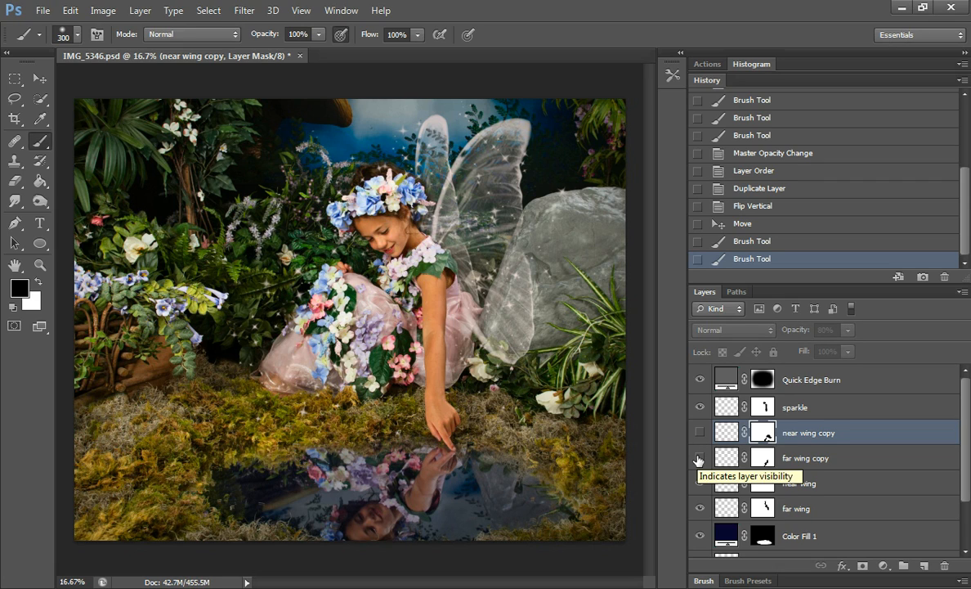
{"action": "left_click", "coordinate": [699, 459]}
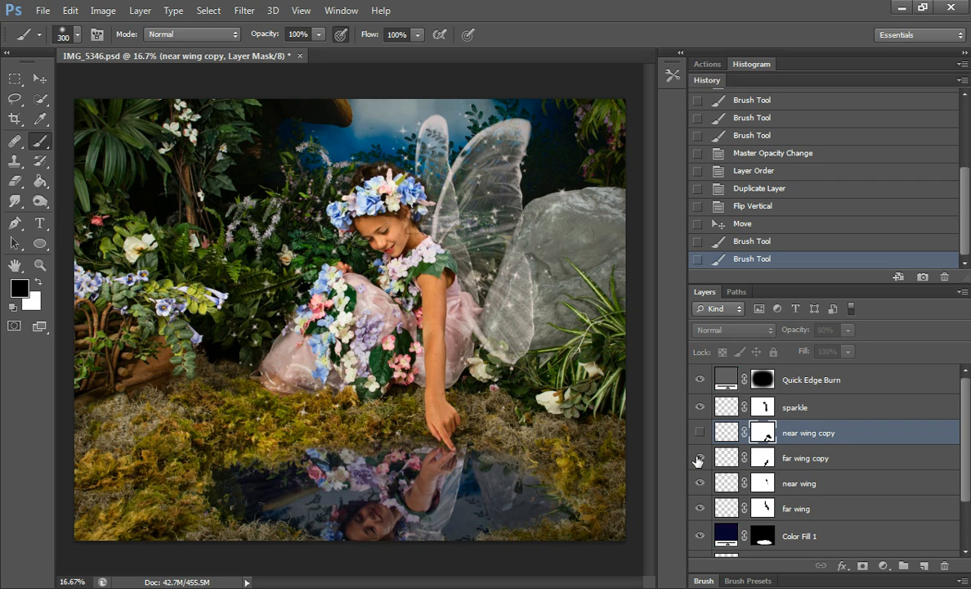
Duplicate the sparkle layer and flip the copy vertically
{"action": "left_click", "coordinate": [808, 409]}
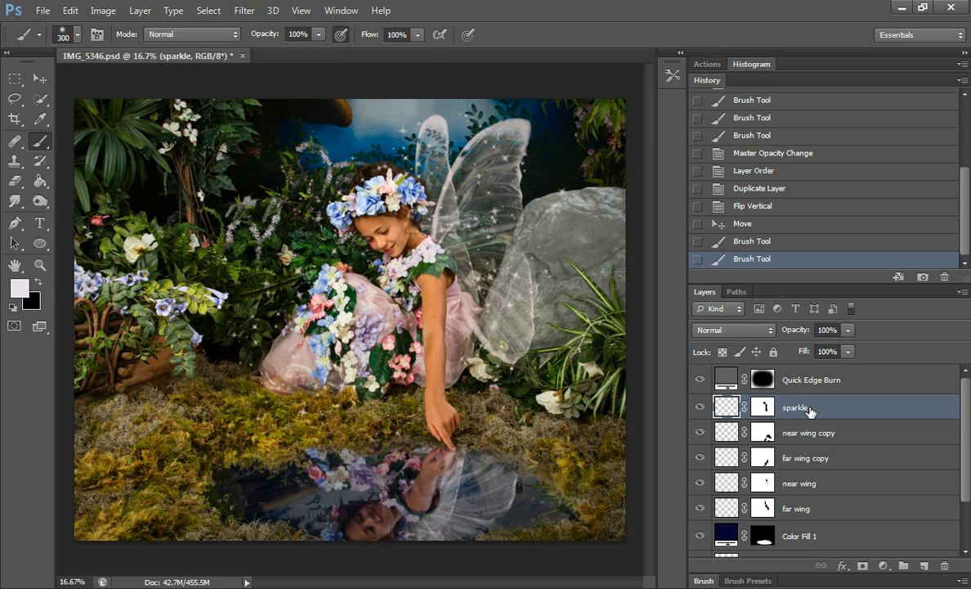
{"action": "key", "text": "ctrl+j"}
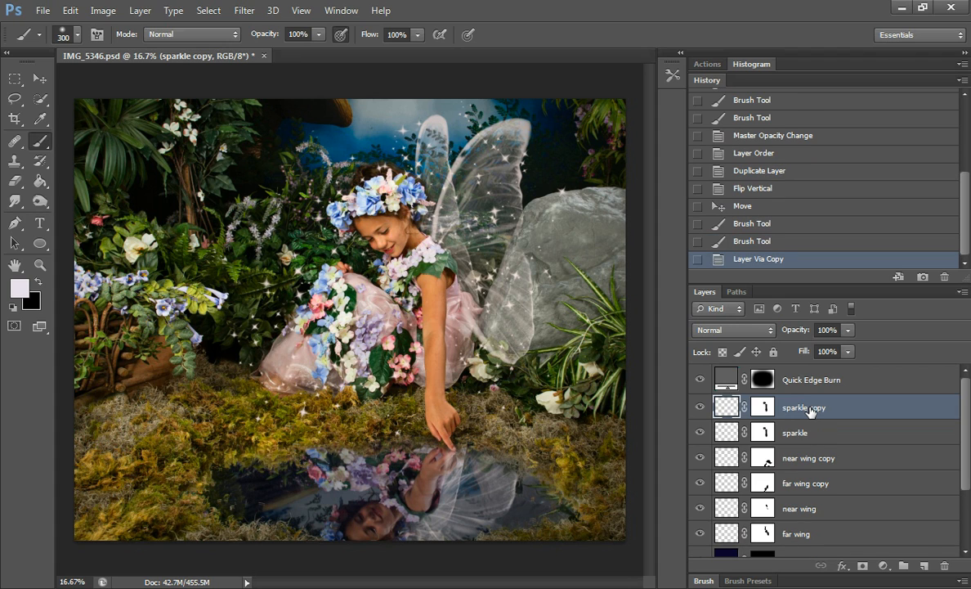
{"action": "left_click", "coordinate": [70, 10]}
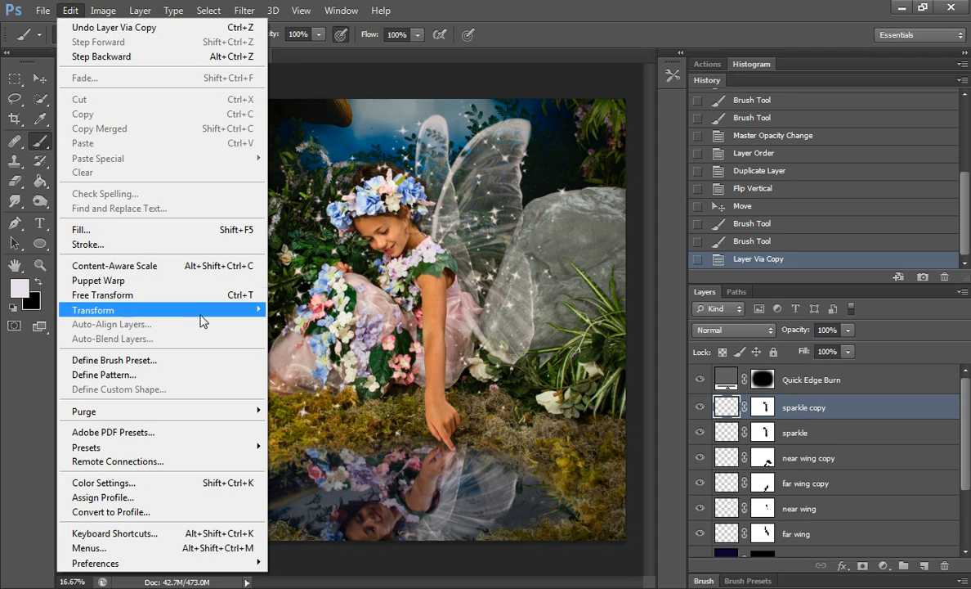
{"action": "mouse_move", "coordinate": [202, 321]}
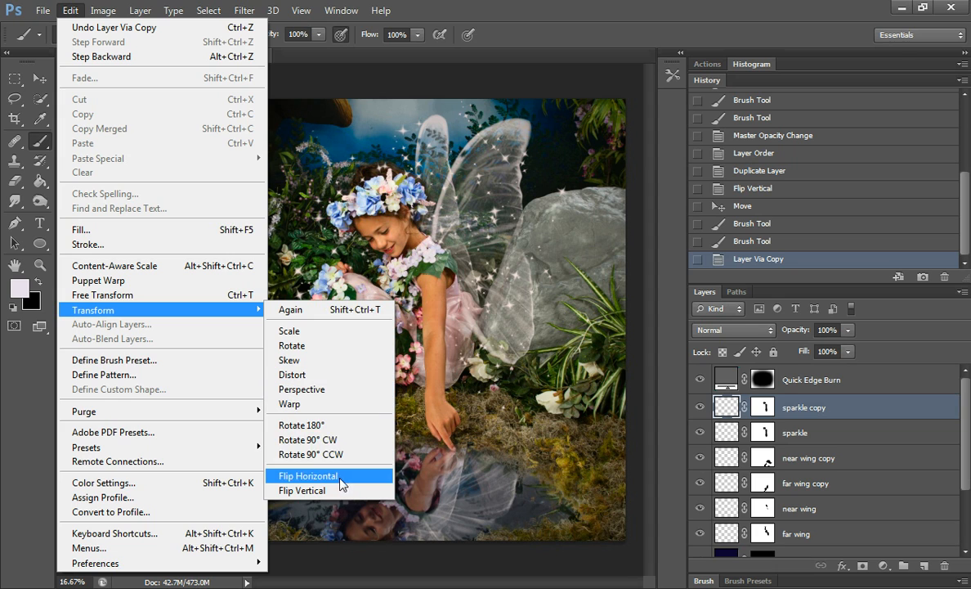
{"action": "left_click", "coordinate": [348, 491]}
Turn off auto-select for the Move tool and move the flipped sparkle copy down over the pond reflection
{"action": "left_click", "coordinate": [38, 78]}
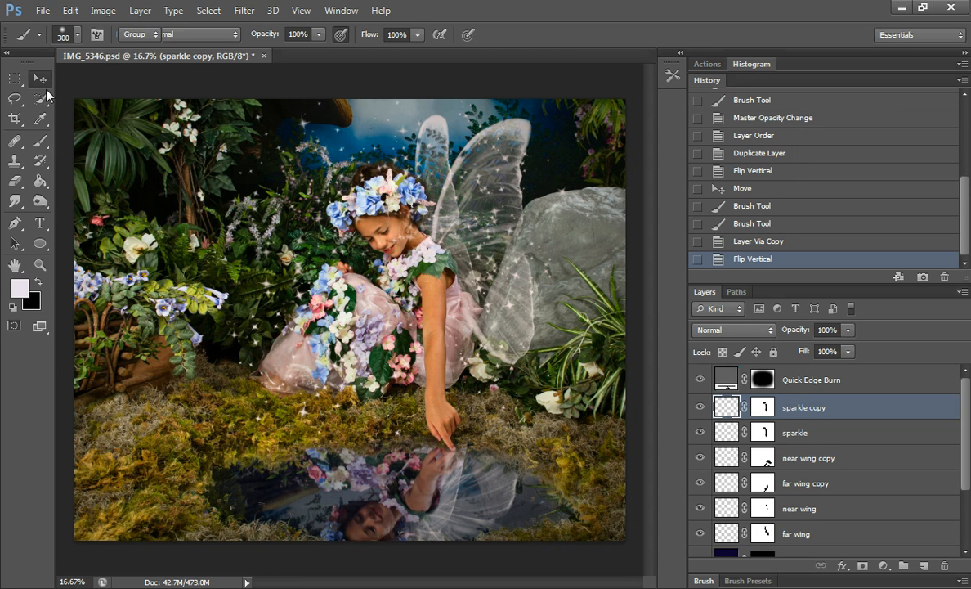
{"action": "mouse_move", "coordinate": [405, 431]}
{"action": "left_mouse_down"}
{"action": "mouse_move", "coordinate": [406, 477]}
{"action": "mouse_move", "coordinate": [391, 477]}
{"action": "mouse_move", "coordinate": [394, 490]}
{"action": "mouse_move", "coordinate": [402, 448]}
{"action": "left_mouse_up"}
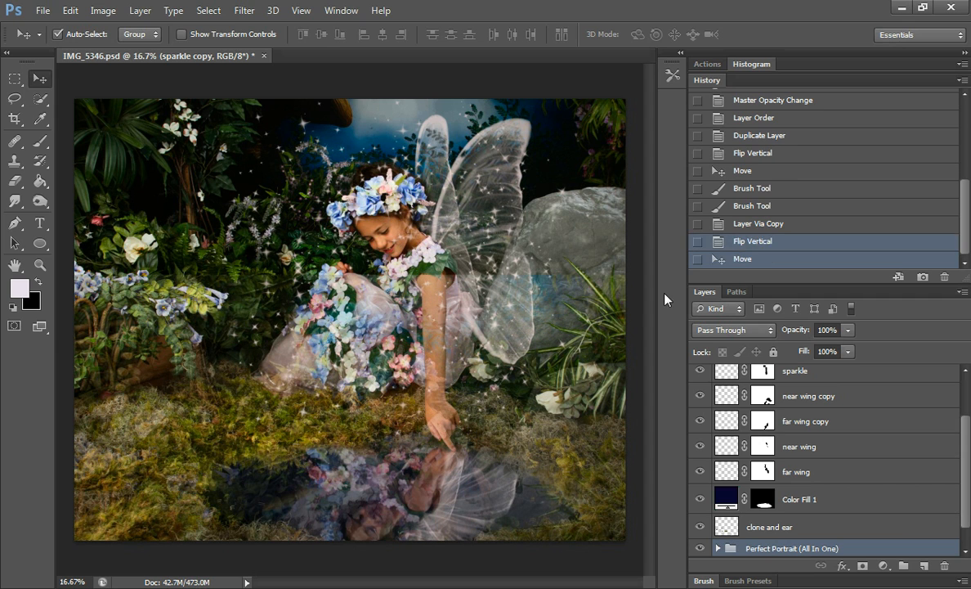
{"action": "left_click", "coordinate": [745, 245]}
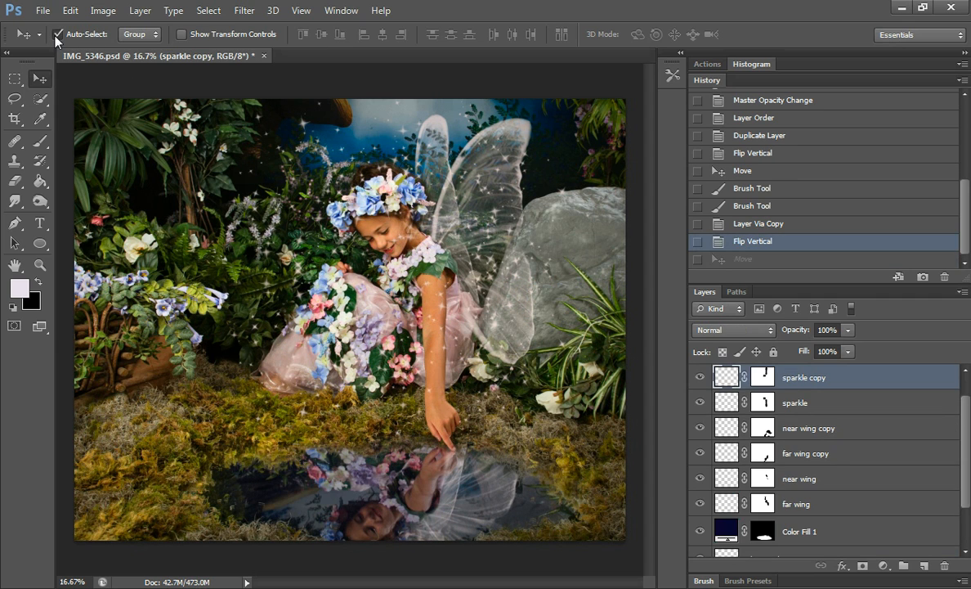
{"action": "left_click", "coordinate": [58, 34]}
{"action": "left_click_drag", "start_coordinate": [431, 317], "coordinate": [427, 581]}
Mask the copied sparkles off the reflected girl's face with a 300 px black brush on the sparkle copy's layer mask
{"action": "left_click", "coordinate": [760, 377]}
{"action": "key", "text": "x"}
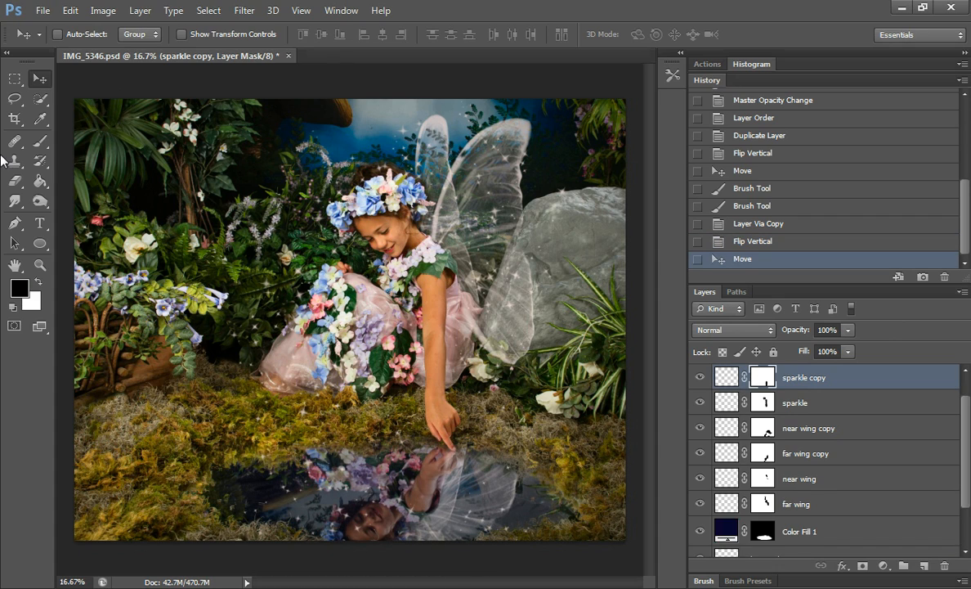
{"action": "left_click", "coordinate": [39, 140]}
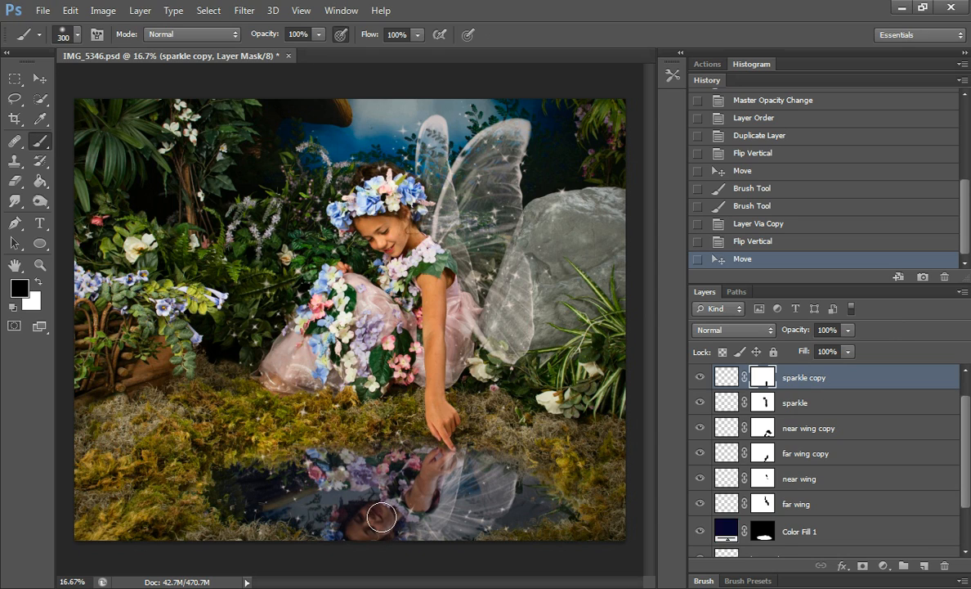
{"action": "mouse_move", "coordinate": [417, 510]}
{"action": "left_mouse_down"}
{"action": "mouse_move", "coordinate": [343, 500]}
{"action": "mouse_move", "coordinate": [360, 486]}
{"action": "mouse_move", "coordinate": [348, 512]}
{"action": "left_mouse_up"}
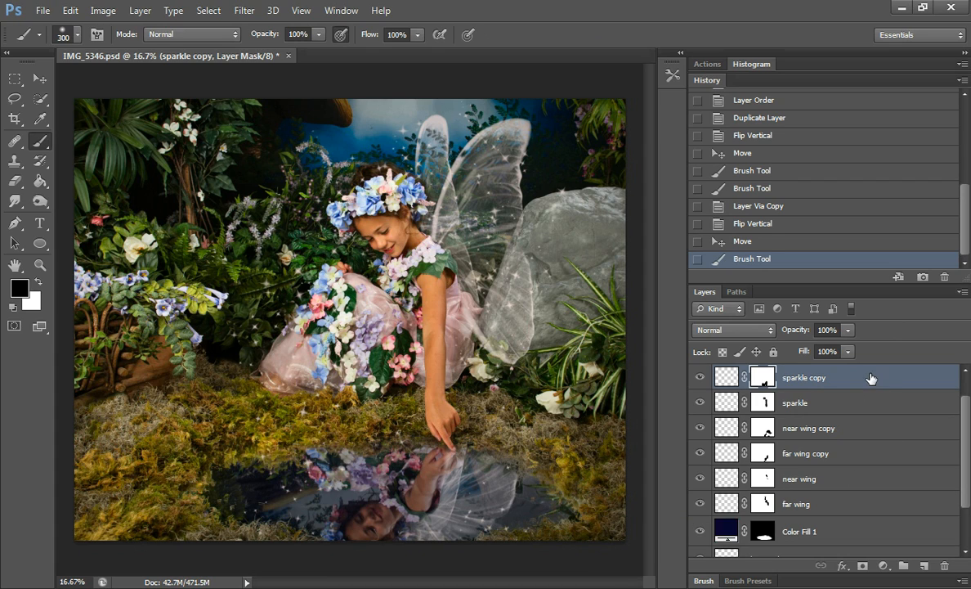
Flatten the image, discarding the hidden layers
{"action": "scroll", "coordinate": [829, 442], "scroll_direction": "up", "scroll_amount": 1}
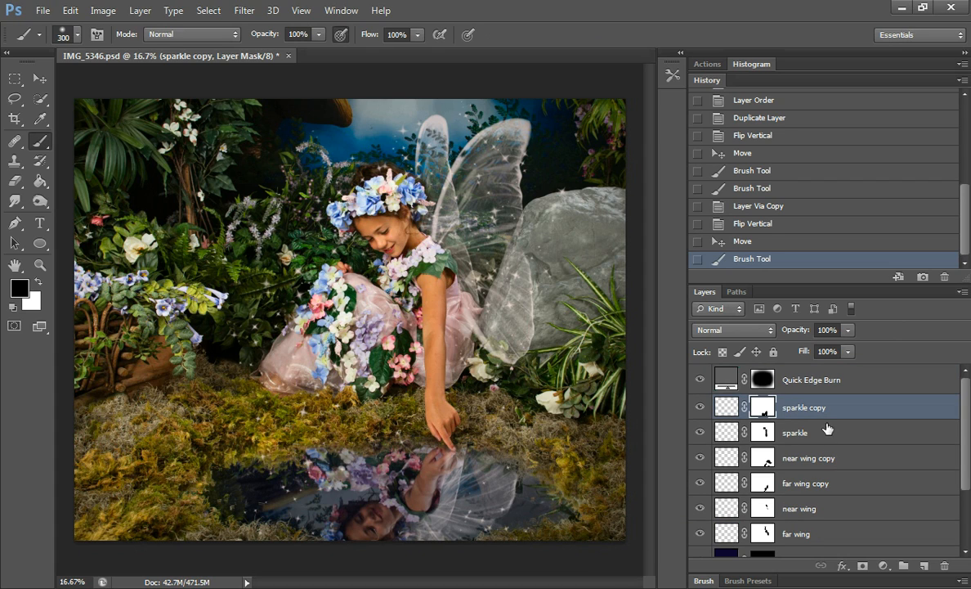
{"action": "left_click", "coordinate": [140, 10]}
{"action": "left_click", "coordinate": [188, 514]}
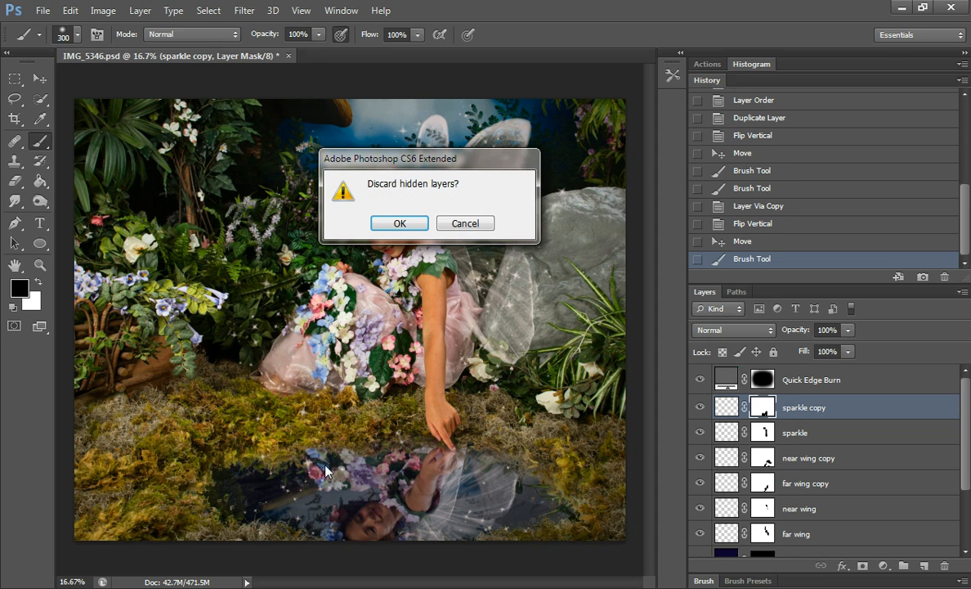
{"action": "left_click", "coordinate": [416, 229]}
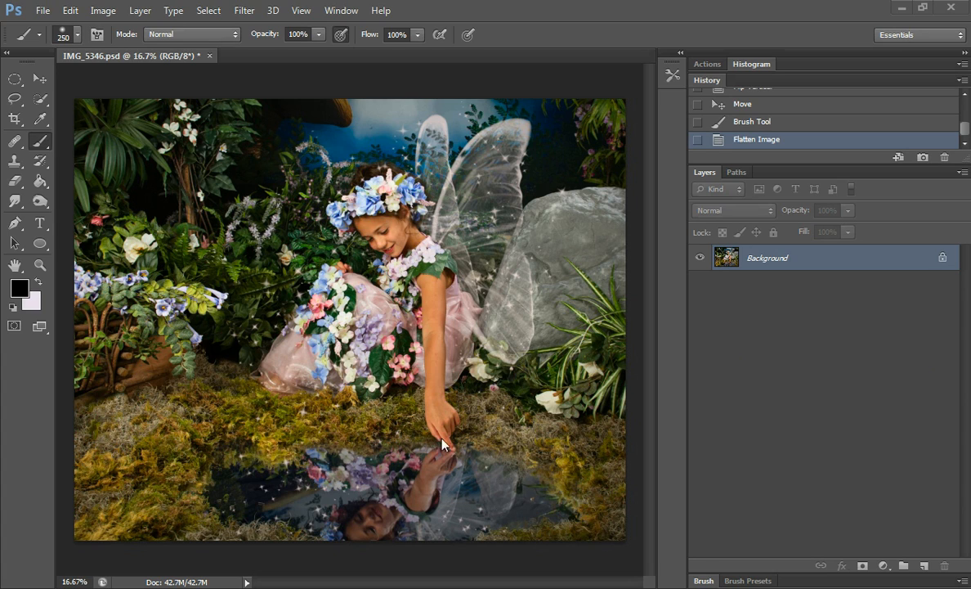
Select the whole pond, including the moss around its edges, with the Quick Selection tool at 125 px
{"action": "left_click", "coordinate": [44, 101]}
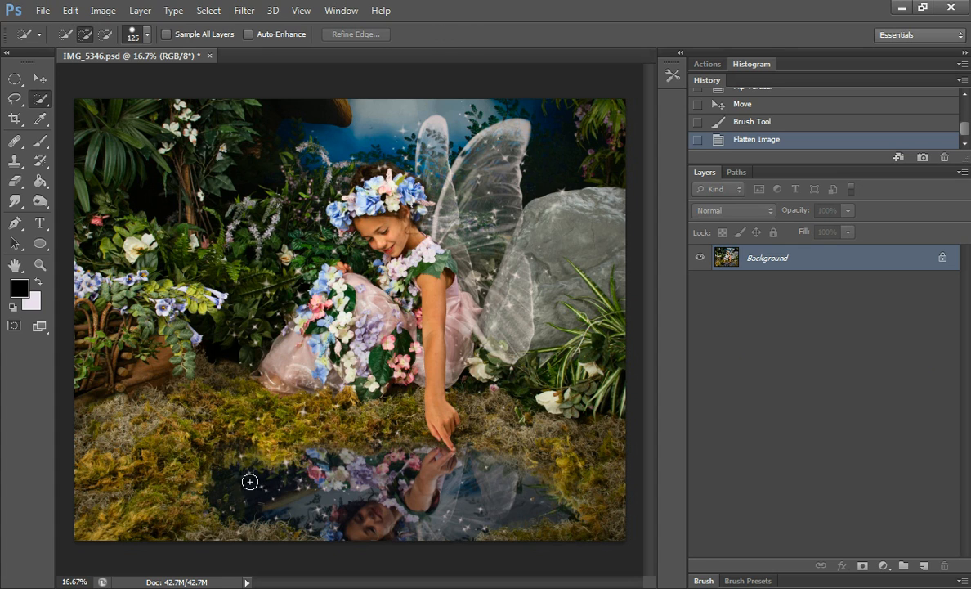
{"action": "mouse_move", "coordinate": [216, 493]}
{"action": "left_mouse_down"}
{"action": "mouse_move", "coordinate": [244, 497]}
{"action": "mouse_move", "coordinate": [322, 453]}
{"action": "mouse_move", "coordinate": [431, 441]}
{"action": "mouse_move", "coordinate": [502, 461]}
{"action": "mouse_move", "coordinate": [563, 511]}
{"action": "mouse_move", "coordinate": [573, 531]}
{"action": "left_mouse_up"}
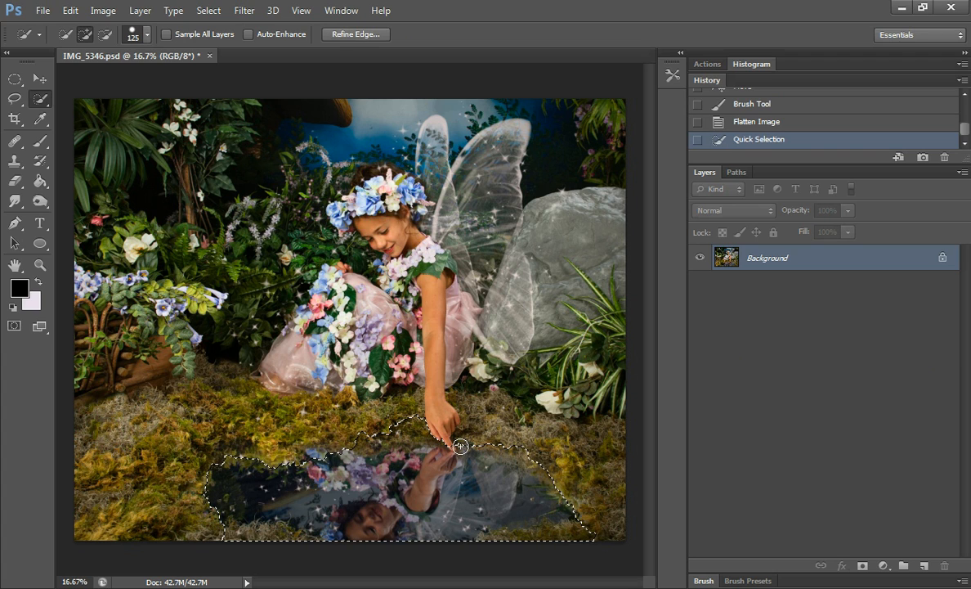
{"action": "left_click", "coordinate": [325, 455]}
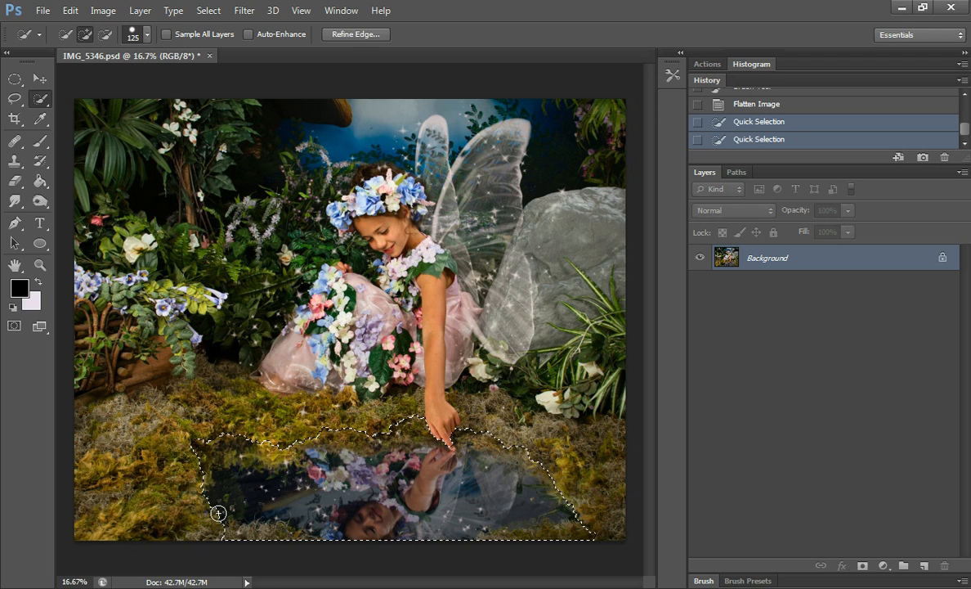
{"action": "left_click", "coordinate": [353, 500]}
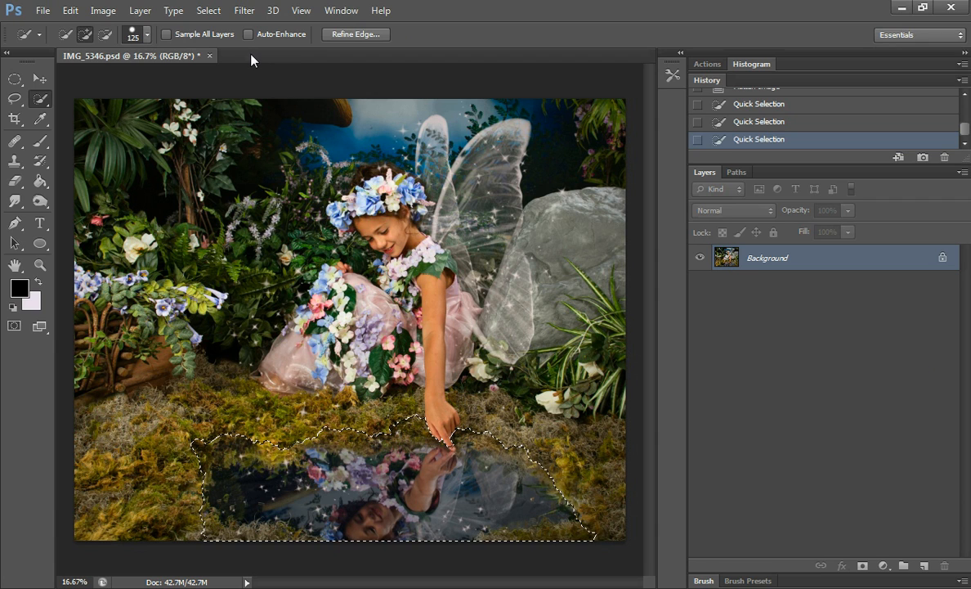
Apply a Ripple distortion to the selected pond with an amount of 271% and Medium size
{"action": "left_click", "coordinate": [244, 11]}
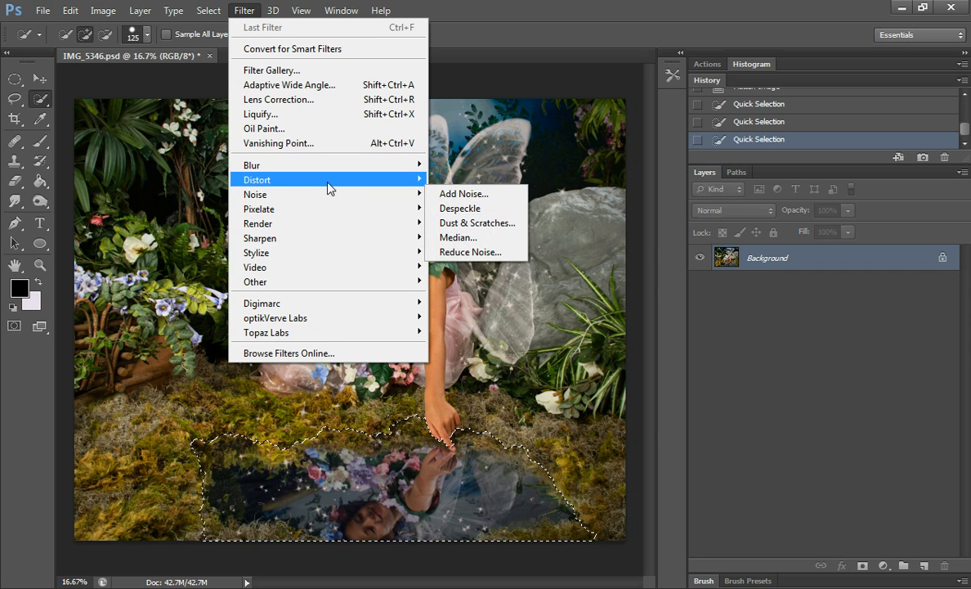
{"action": "mouse_move", "coordinate": [329, 189]}
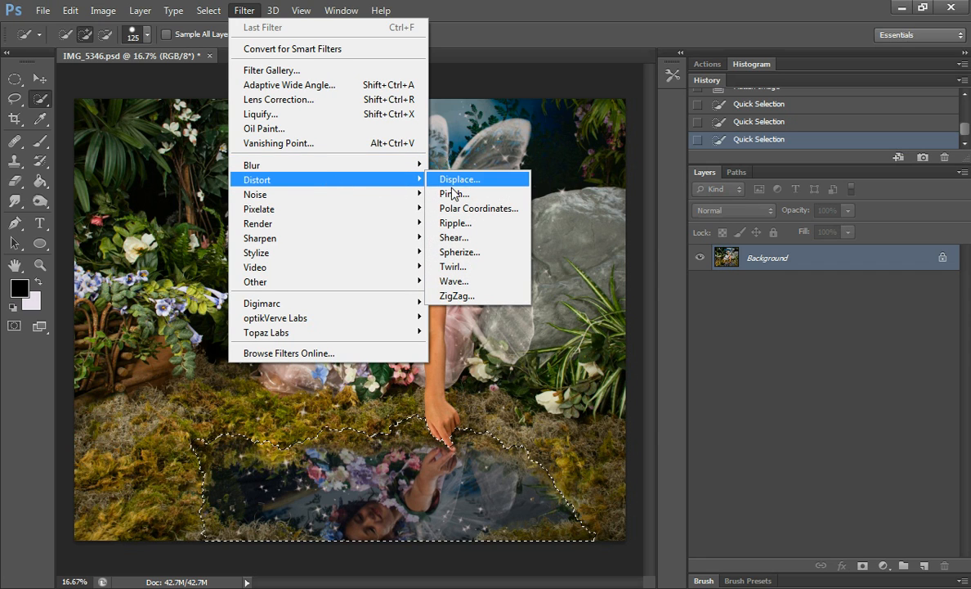
{"action": "left_click", "coordinate": [477, 223]}
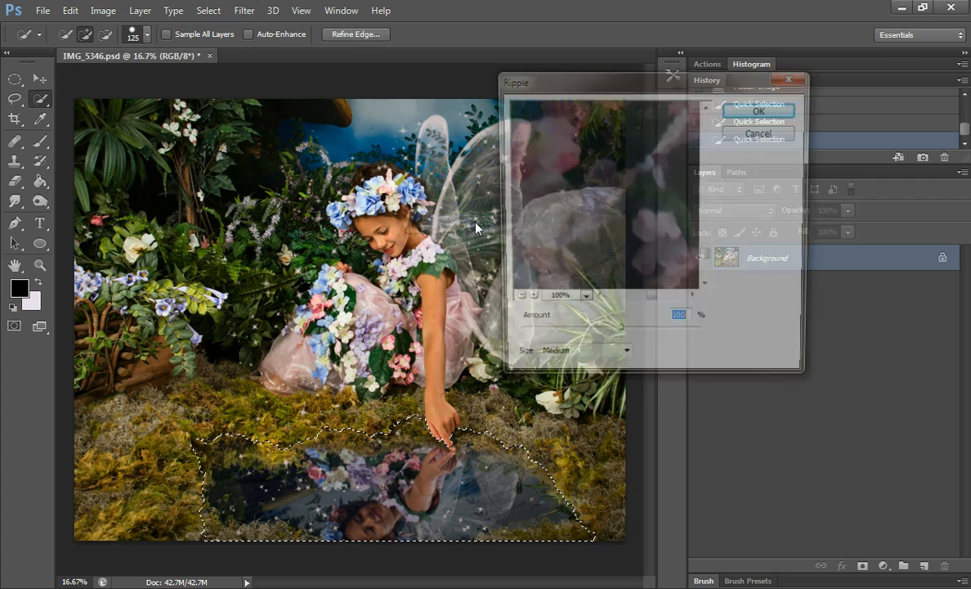
{"action": "left_click_drag", "start_coordinate": [619, 340], "coordinate": [638, 340]}
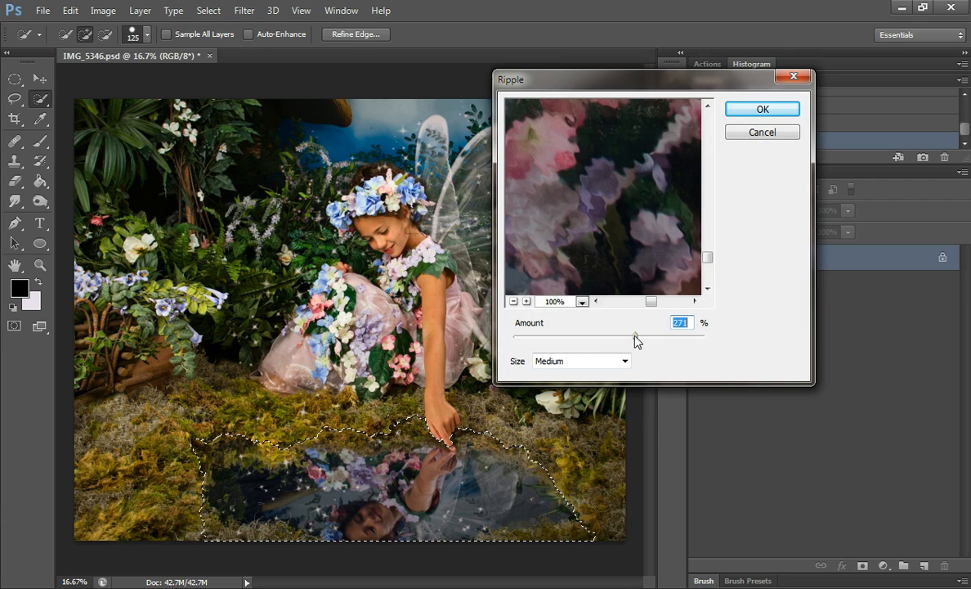
{"action": "left_click", "coordinate": [625, 362]}
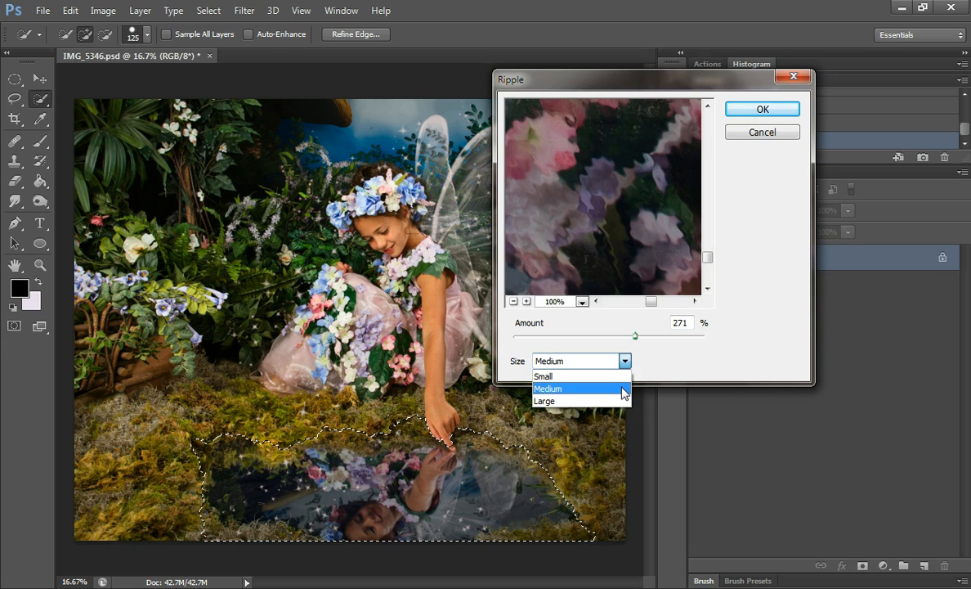
{"action": "left_click", "coordinate": [626, 362]}
{"action": "left_click", "coordinate": [625, 364]}
{"action": "left_click", "coordinate": [625, 400]}
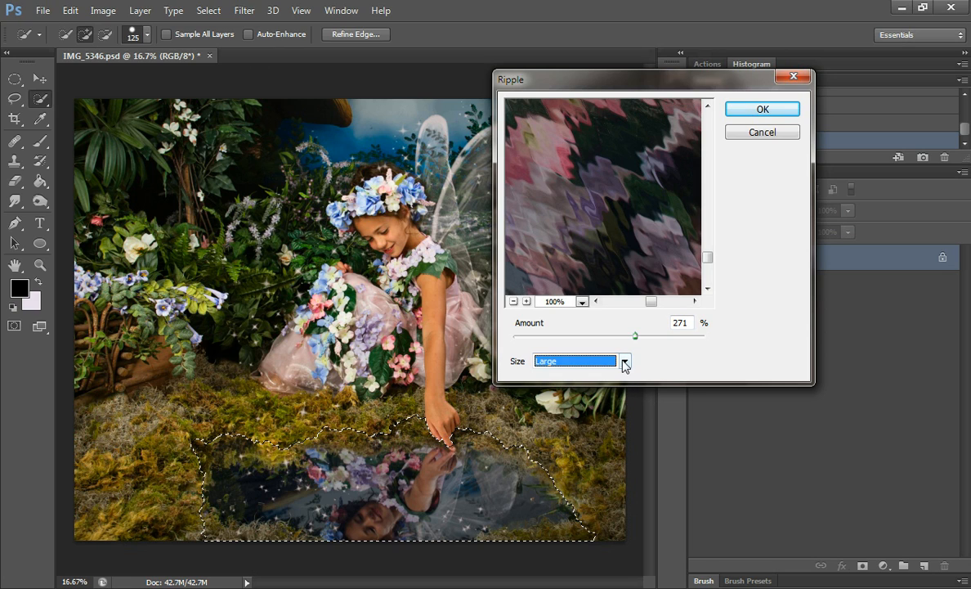
{"action": "left_click", "coordinate": [625, 363]}
{"action": "left_click", "coordinate": [620, 388]}
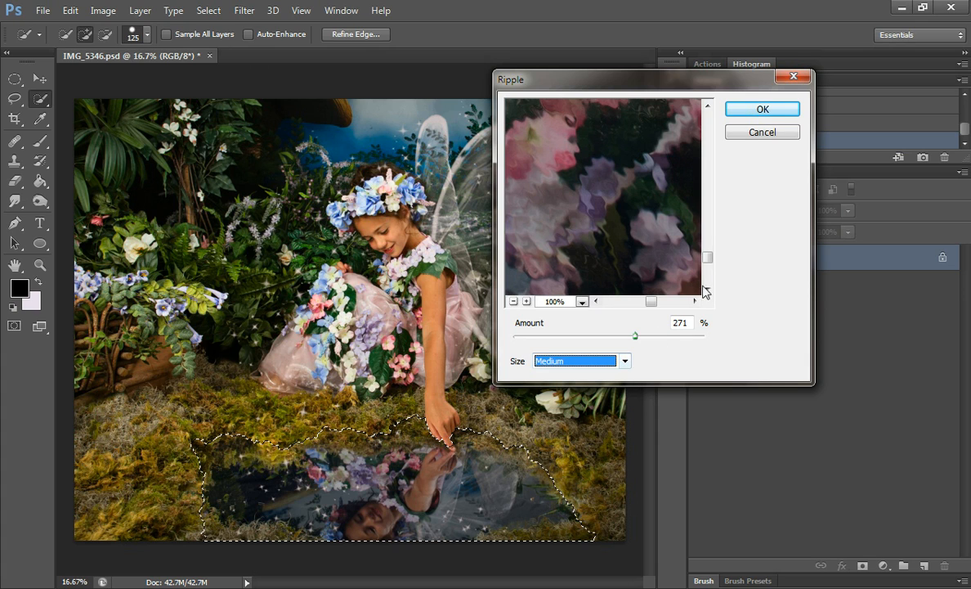
{"action": "left_click", "coordinate": [762, 110]}
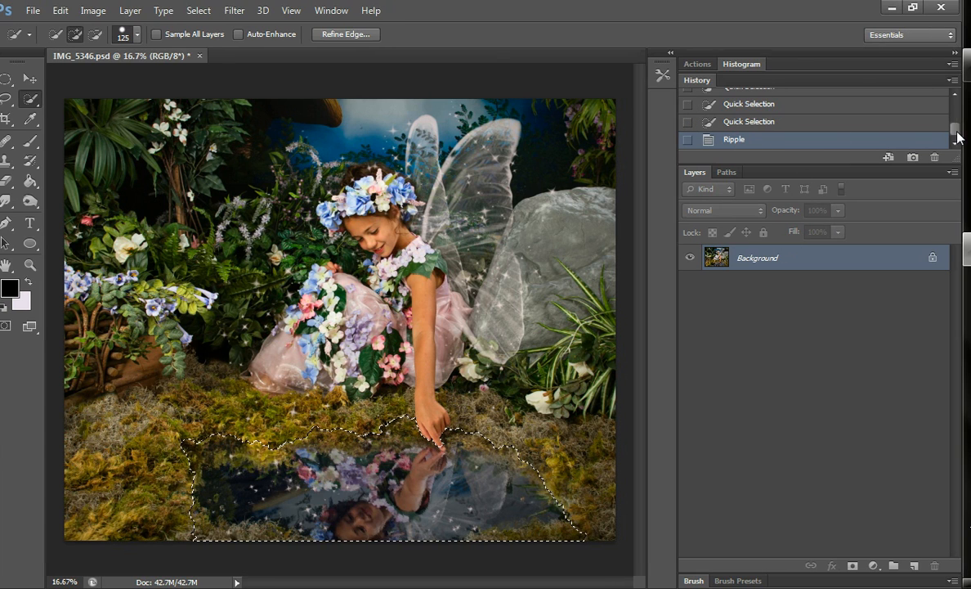
Set the flattened image state as the History Brush source and restore the moss at the pond's lower-right corner with a 175 px brush
{"action": "left_click_drag", "start_coordinate": [966, 131], "coordinate": [950, 121]}
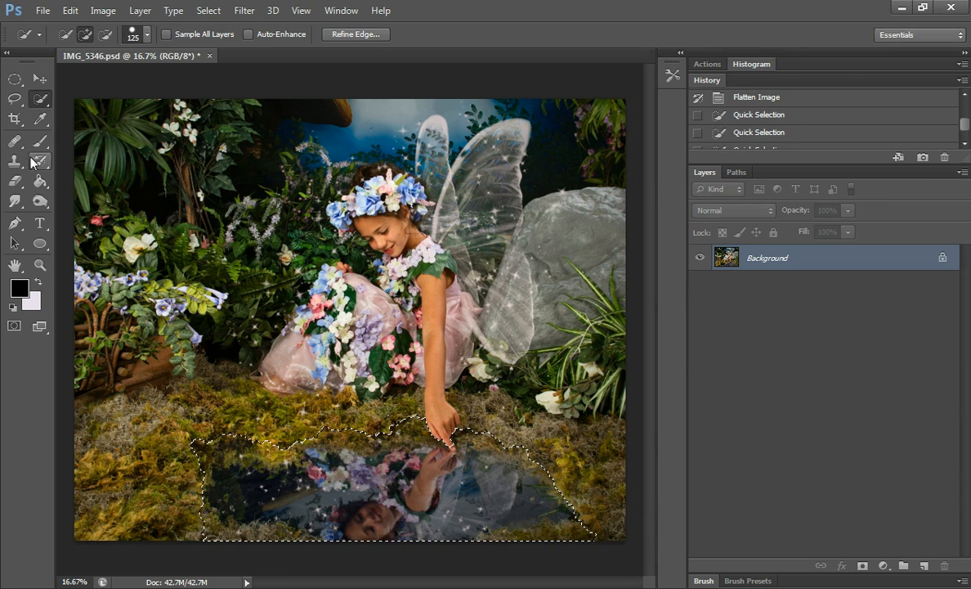
{"action": "left_click", "coordinate": [29, 161]}
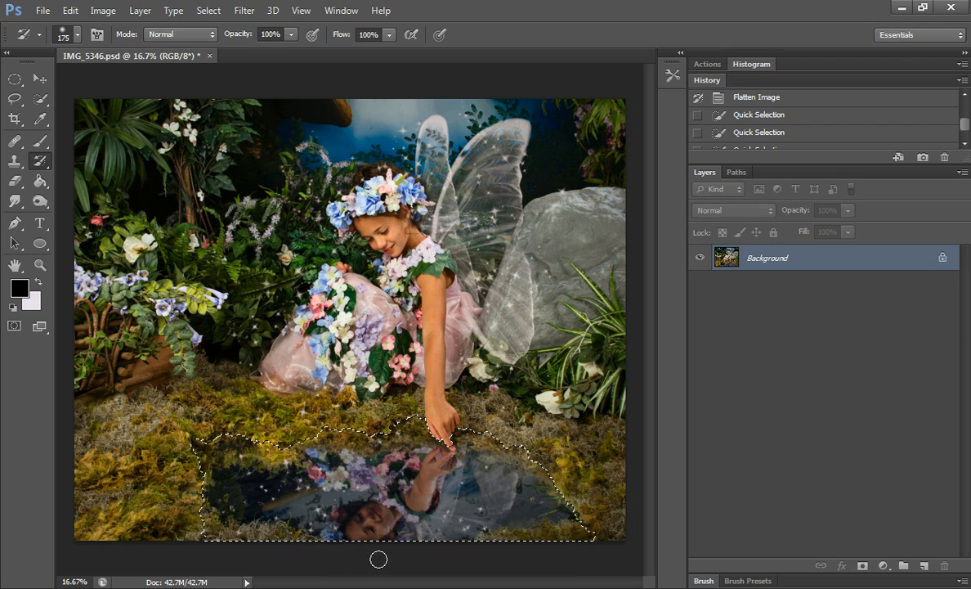
{"action": "left_click", "coordinate": [570, 532]}
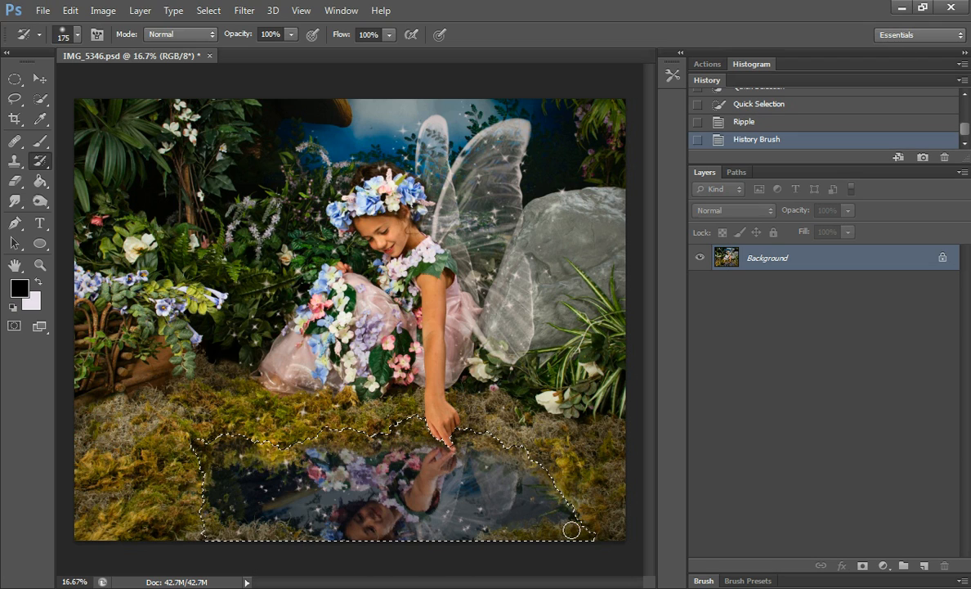
Restore the girl's pointing finger and the moss beside it to their unrippled state with the History Brush
{"action": "key", "text": "ctrl+plus"}
{"action": "key", "text": "ctrl+plus"}
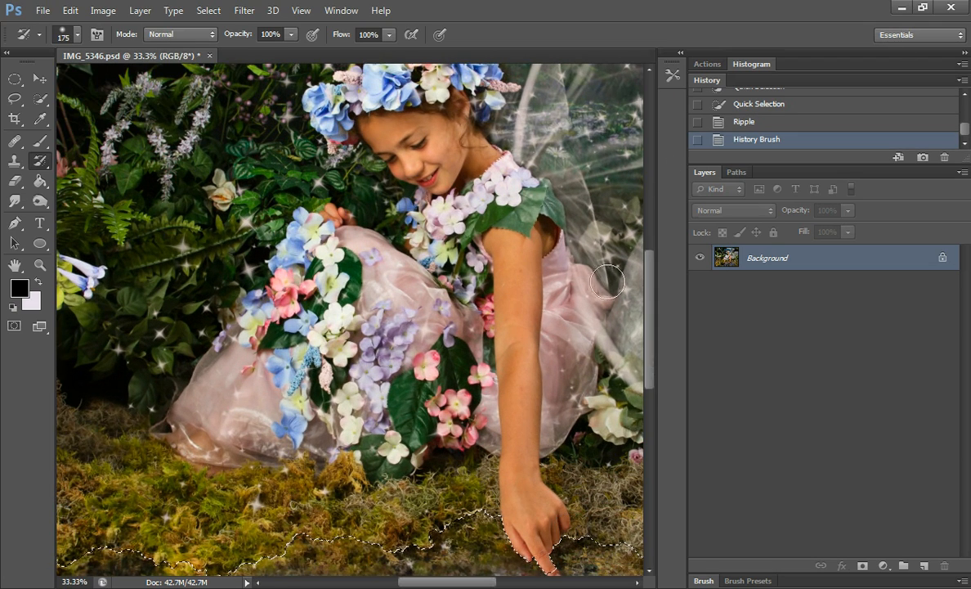
{"action": "left_click_drag", "start_coordinate": [649, 288], "coordinate": [651, 348]}
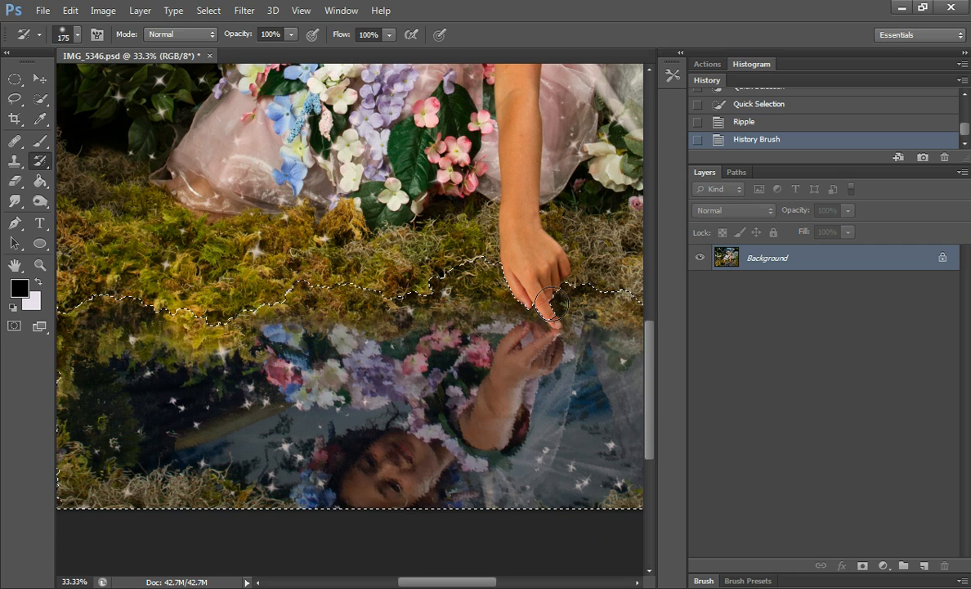
{"action": "mouse_move", "coordinate": [525, 301]}
{"action": "left_mouse_down"}
{"action": "mouse_move", "coordinate": [508, 287]}
{"action": "mouse_move", "coordinate": [512, 275]}
{"action": "mouse_move", "coordinate": [575, 290]}
{"action": "left_mouse_up"}
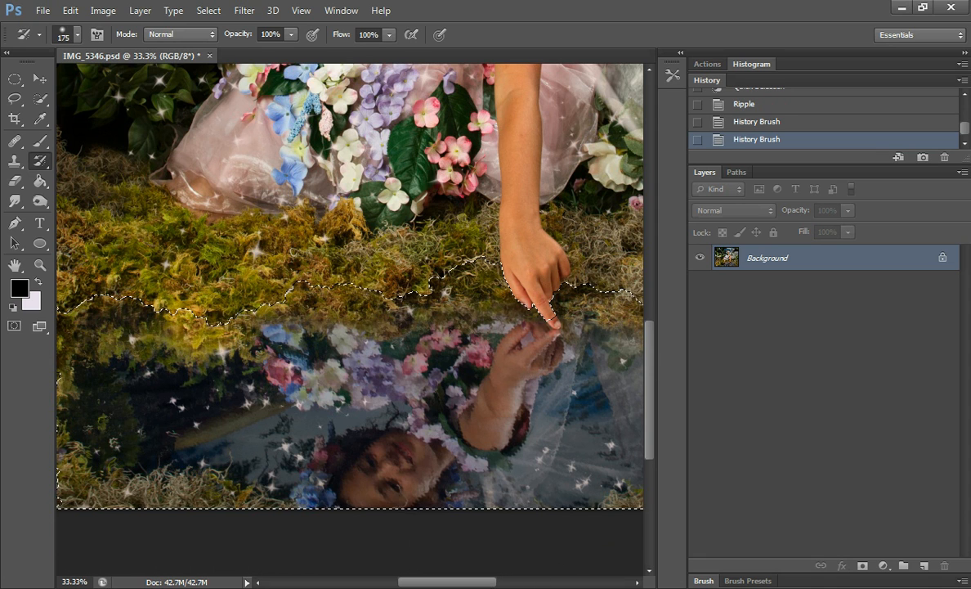
Restore the unrippled moss along the pond's right and left edges with the History Brush, and deselect the pond
{"action": "left_click_drag", "start_coordinate": [482, 582], "coordinate": [520, 585]}
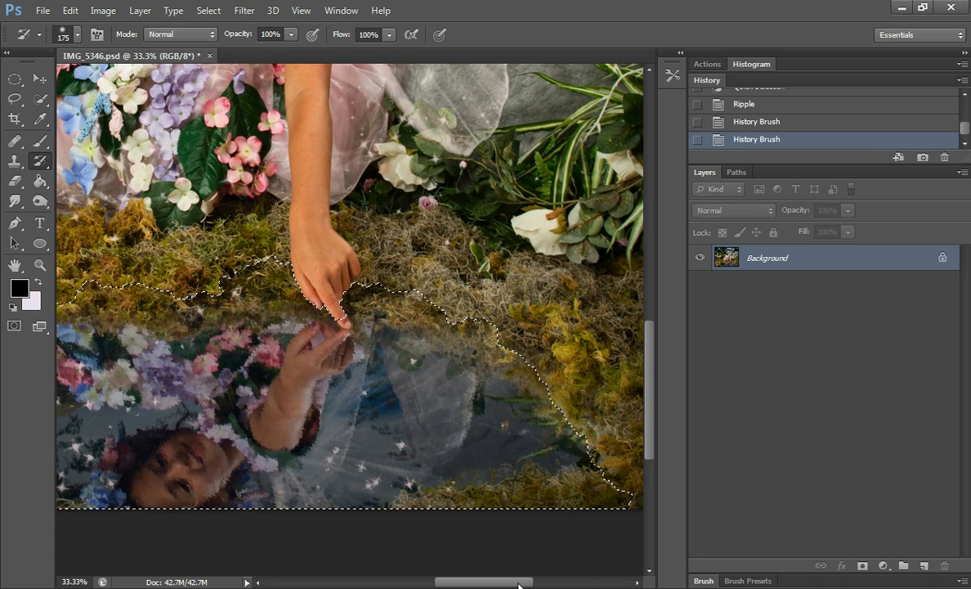
{"action": "mouse_move", "coordinate": [536, 345]}
{"action": "left_mouse_down"}
{"action": "mouse_move", "coordinate": [590, 432]}
{"action": "mouse_move", "coordinate": [640, 469]}
{"action": "mouse_move", "coordinate": [611, 493]}
{"action": "mouse_move", "coordinate": [520, 479]}
{"action": "mouse_move", "coordinate": [515, 494]}
{"action": "mouse_move", "coordinate": [379, 508]}
{"action": "mouse_move", "coordinate": [444, 561]}
{"action": "mouse_move", "coordinate": [426, 586]}
{"action": "mouse_move", "coordinate": [385, 586]}
{"action": "left_mouse_up"}
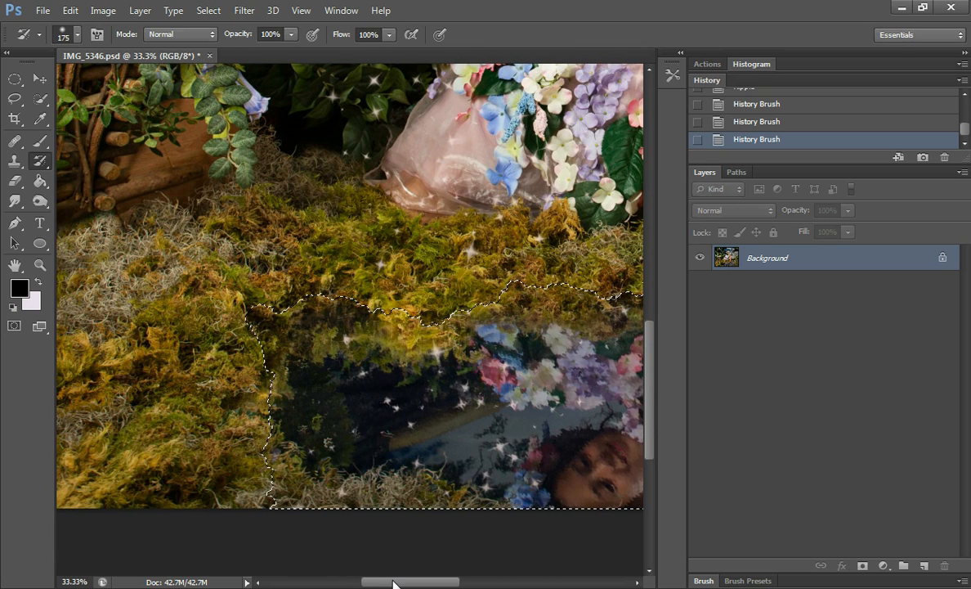
{"action": "mouse_move", "coordinate": [439, 475]}
{"action": "left_mouse_down"}
{"action": "mouse_move", "coordinate": [352, 487]}
{"action": "mouse_move", "coordinate": [269, 454]}
{"action": "mouse_move", "coordinate": [267, 315]}
{"action": "left_mouse_up"}
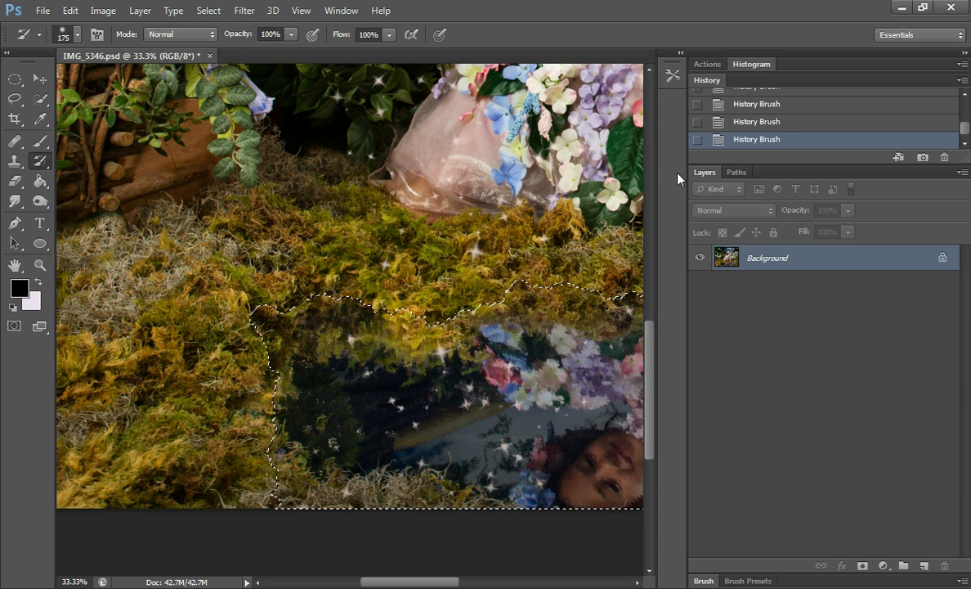
{"action": "key", "text": "ctrl+d"}
{"action": "key", "text": "ctrl+minus"}
{"action": "key", "text": "ctrl+minus"}
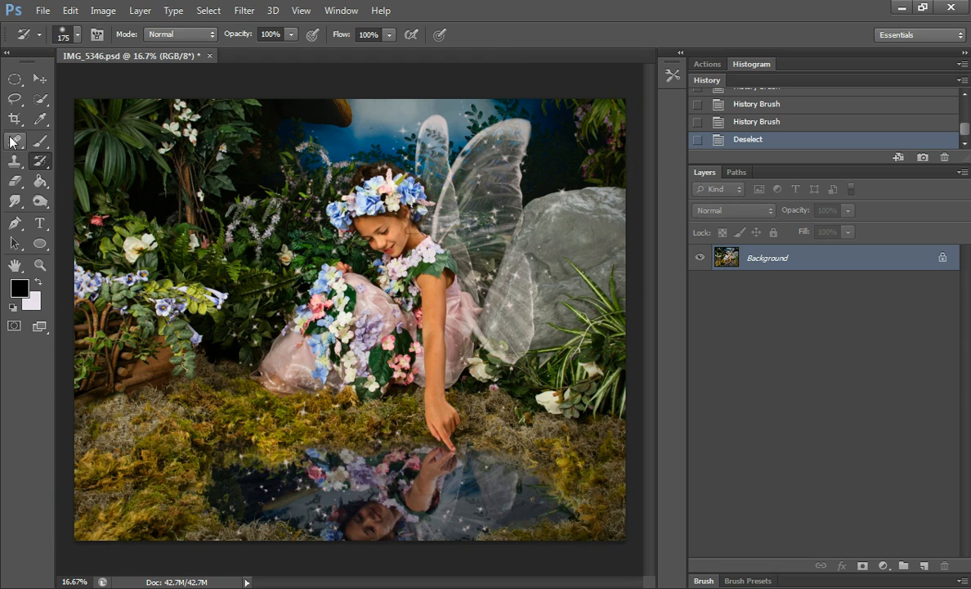
Draw an elliptical selection about 8.35 in wide and 2.2 in high centred on the girl's fingertip at the water's edge
{"action": "left_click", "coordinate": [19, 81]}
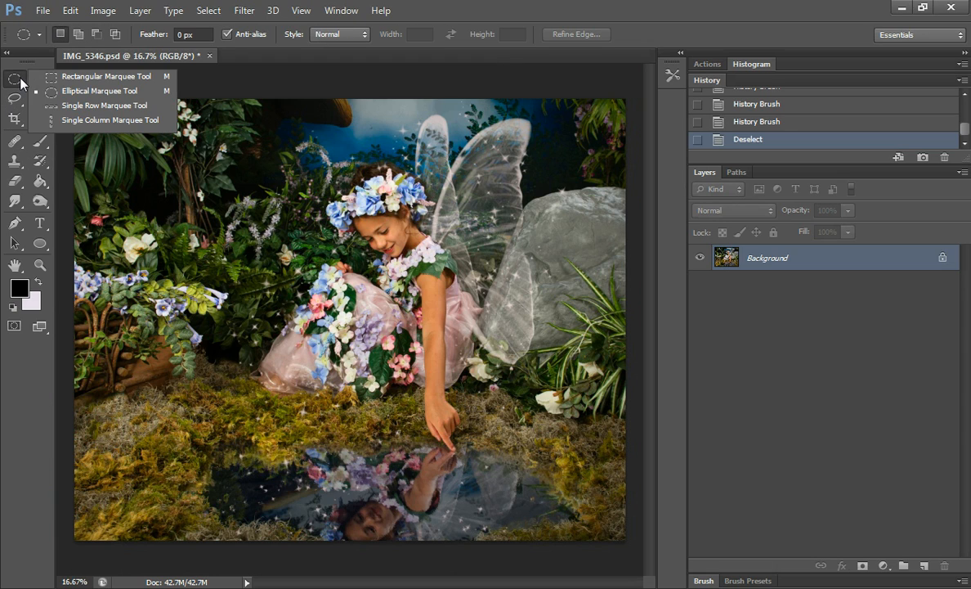
{"action": "left_click", "coordinate": [79, 94]}
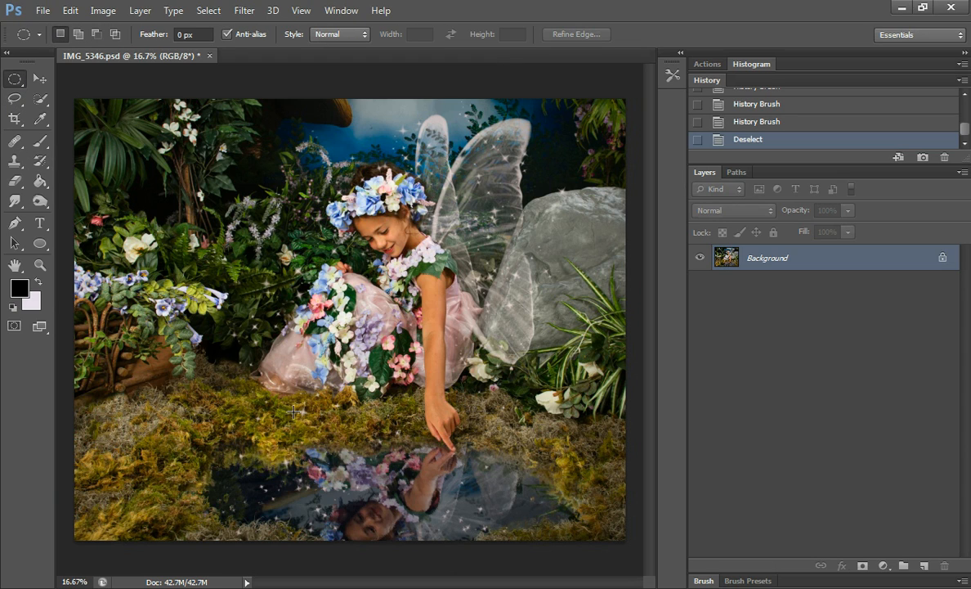
{"action": "left_click_drag", "start_coordinate": [384, 411], "coordinate": [573, 480]}
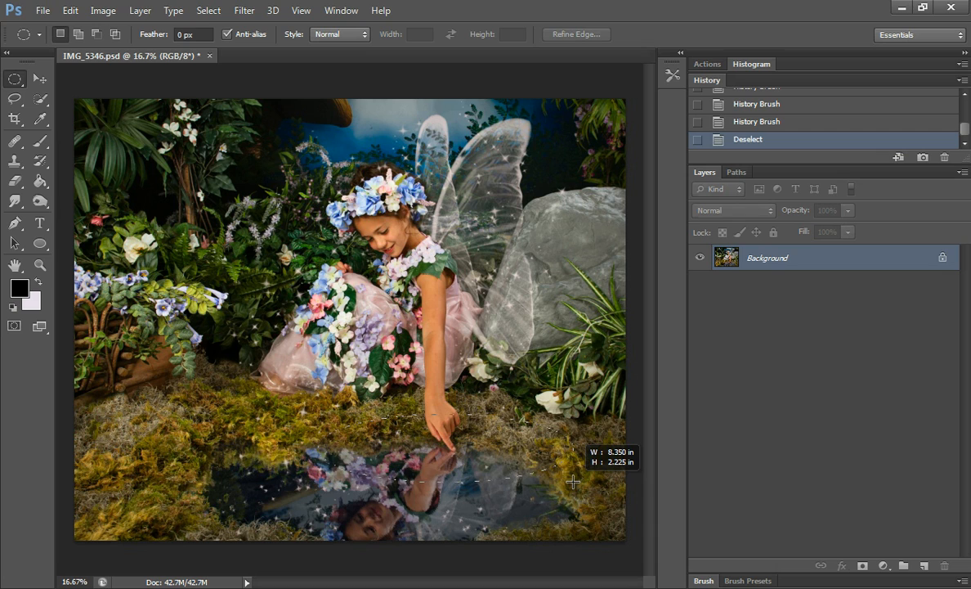
{"action": "left_click_drag", "start_coordinate": [573, 483], "coordinate": [574, 483]}
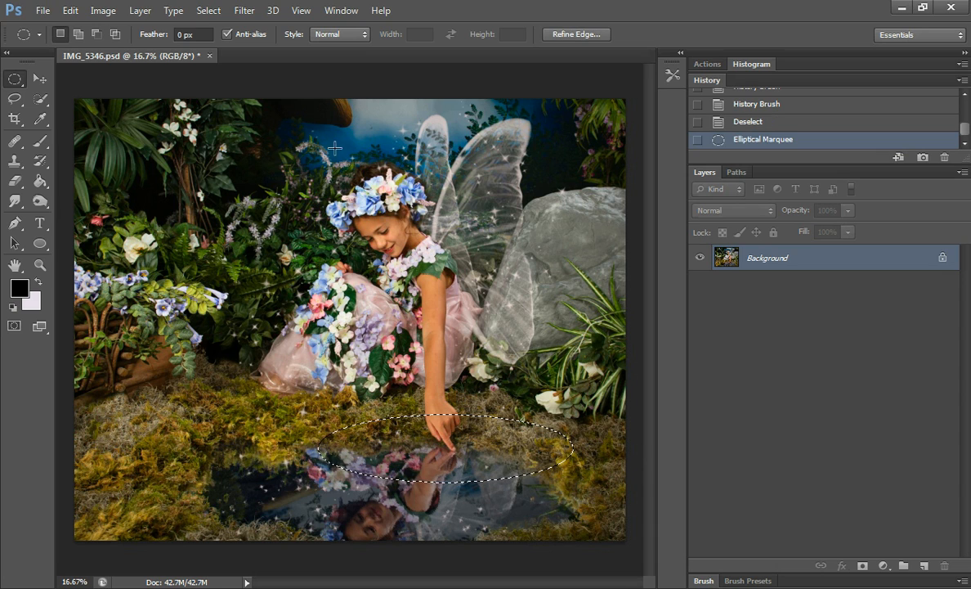
Apply a ZigZag distortion to the elliptical selection with amount 30, ridges 9 and the Pond Ripples style
{"action": "left_click", "coordinate": [244, 10]}
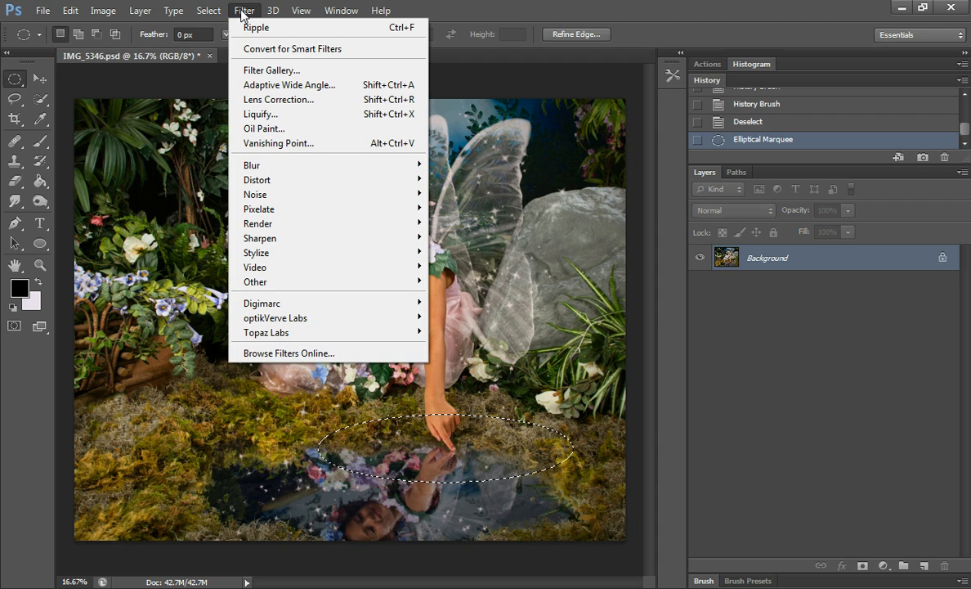
{"action": "mouse_move", "coordinate": [389, 180]}
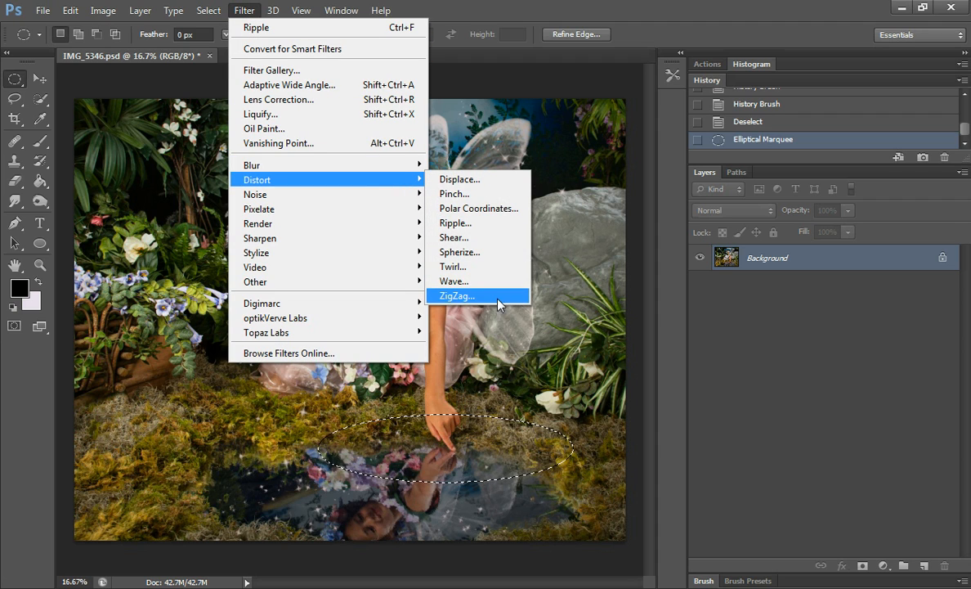
{"action": "left_click", "coordinate": [458, 296]}
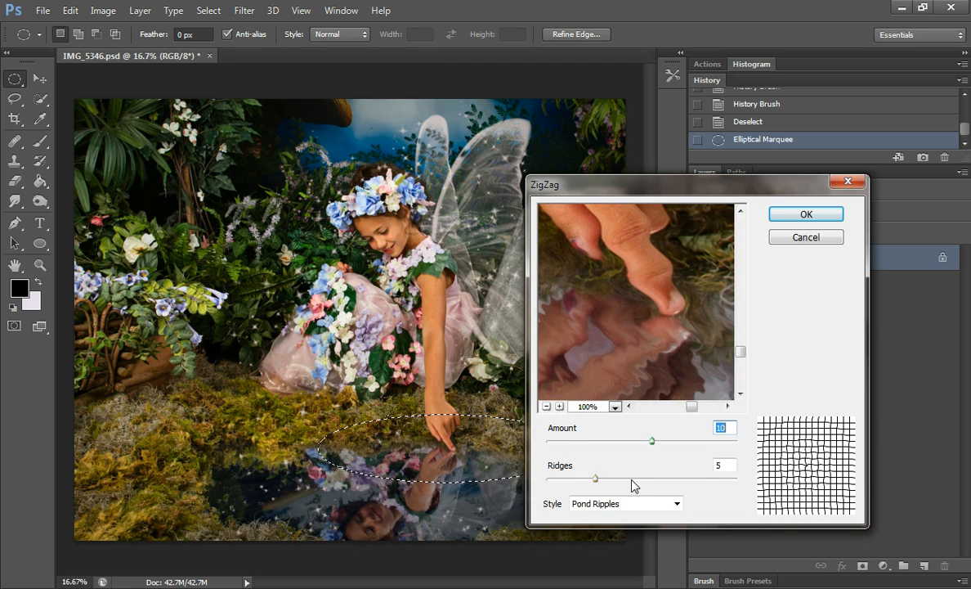
{"action": "left_click_drag", "start_coordinate": [653, 443], "coordinate": [671, 443]}
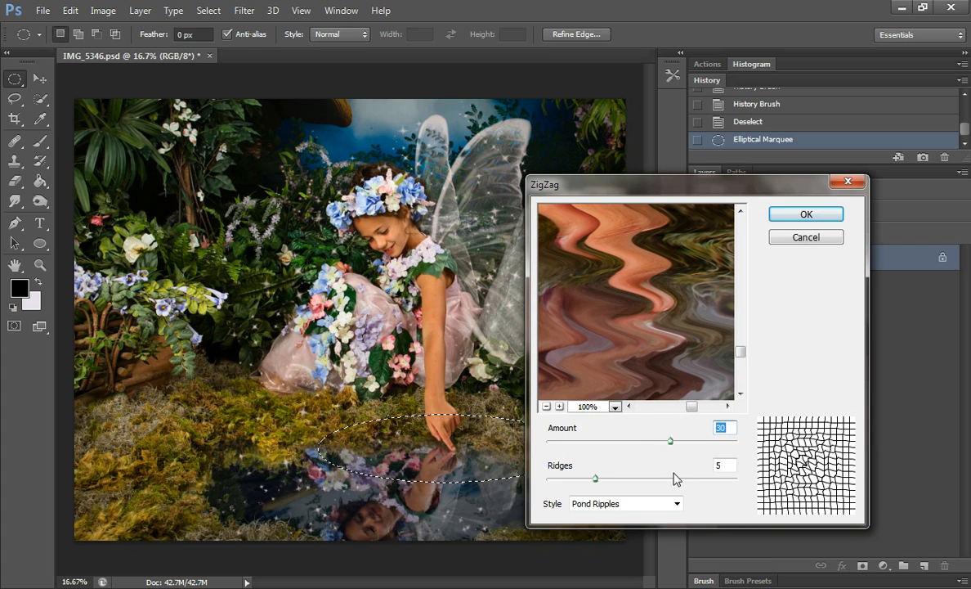
{"action": "left_click_drag", "start_coordinate": [599, 479], "coordinate": [629, 485]}
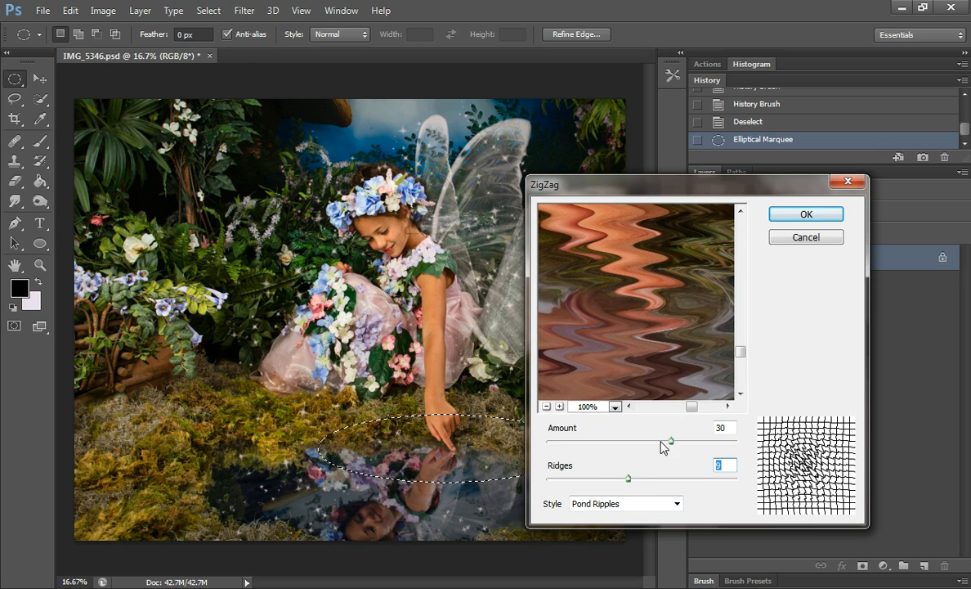
{"action": "left_click", "coordinate": [829, 216]}
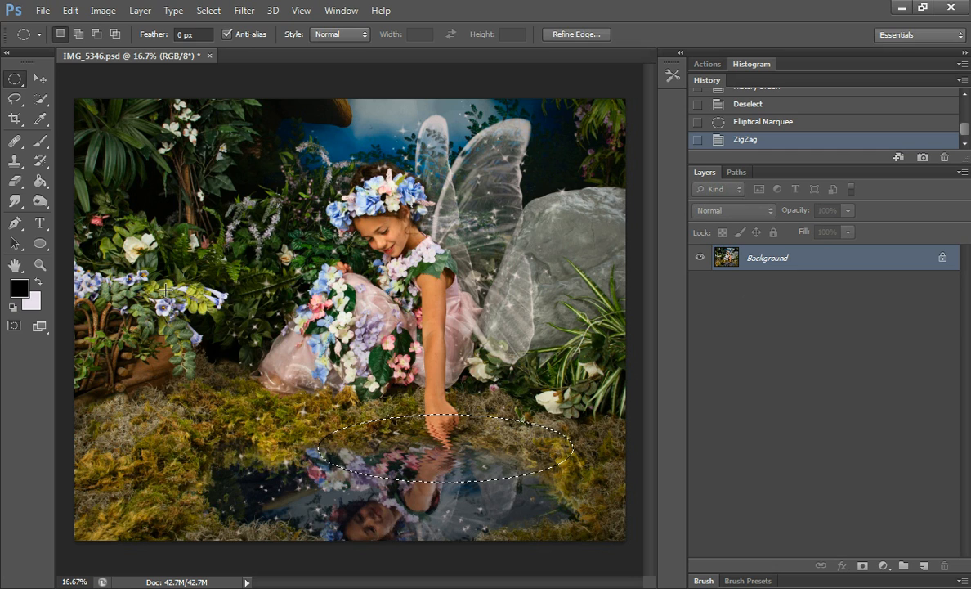
Restore the undistorted upper hand and the moss above the waterline inside the ellipse with the History Brush at 175 px
{"action": "left_click", "coordinate": [40, 161]}
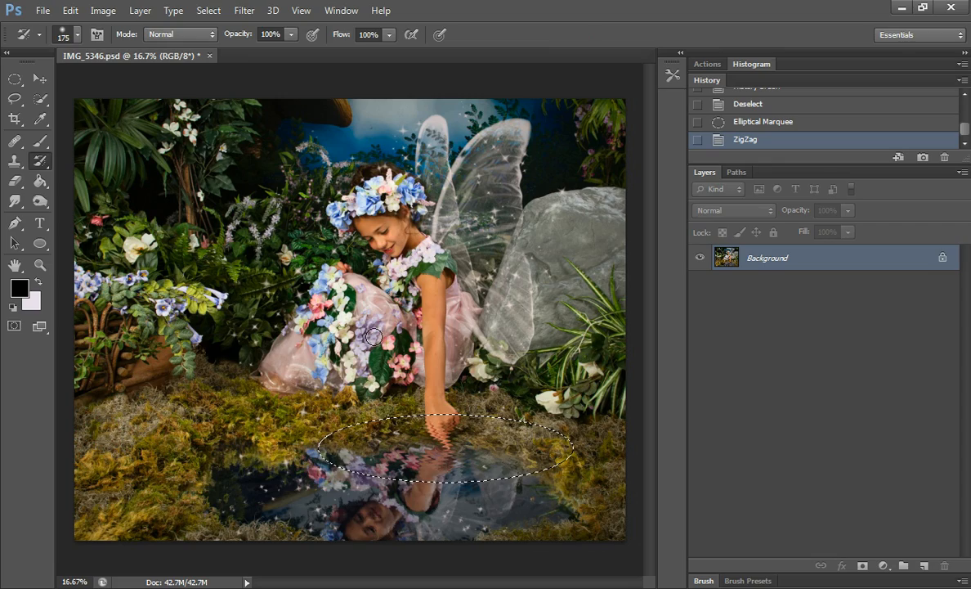
{"action": "key", "text": "z"}
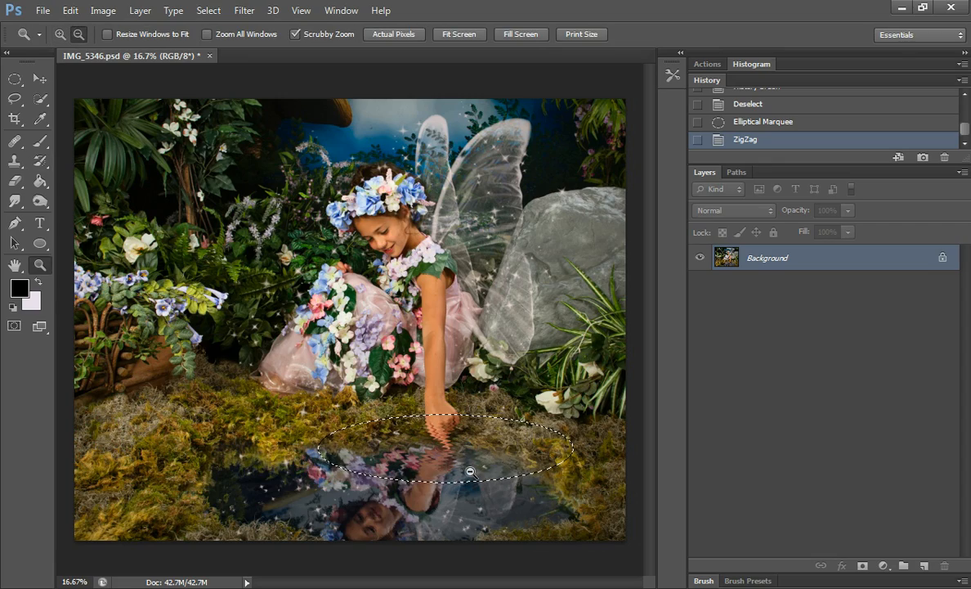
{"action": "mouse_move", "coordinate": [441, 409]}
{"action": "left_mouse_down"}
{"action": "mouse_move", "coordinate": [513, 552]}
{"action": "mouse_move", "coordinate": [515, 587]}
{"action": "left_mouse_up"}
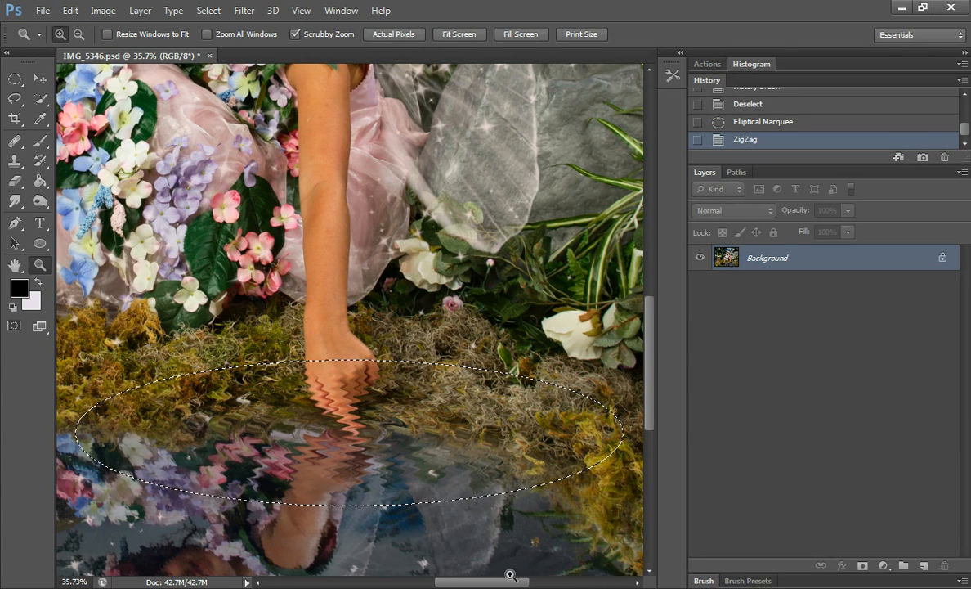
{"action": "left_click", "coordinate": [41, 160]}
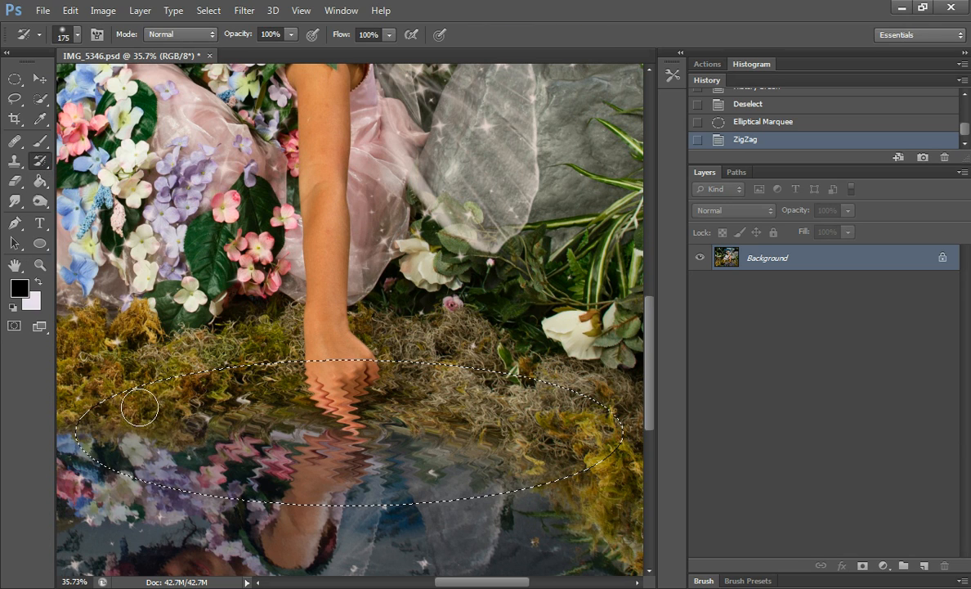
{"action": "mouse_move", "coordinate": [228, 399]}
{"action": "left_mouse_down"}
{"action": "mouse_move", "coordinate": [217, 356]}
{"action": "mouse_move", "coordinate": [302, 349]}
{"action": "mouse_move", "coordinate": [452, 380]}
{"action": "mouse_move", "coordinate": [428, 367]}
{"action": "mouse_move", "coordinate": [405, 381]}
{"action": "mouse_move", "coordinate": [417, 378]}
{"action": "left_mouse_up"}
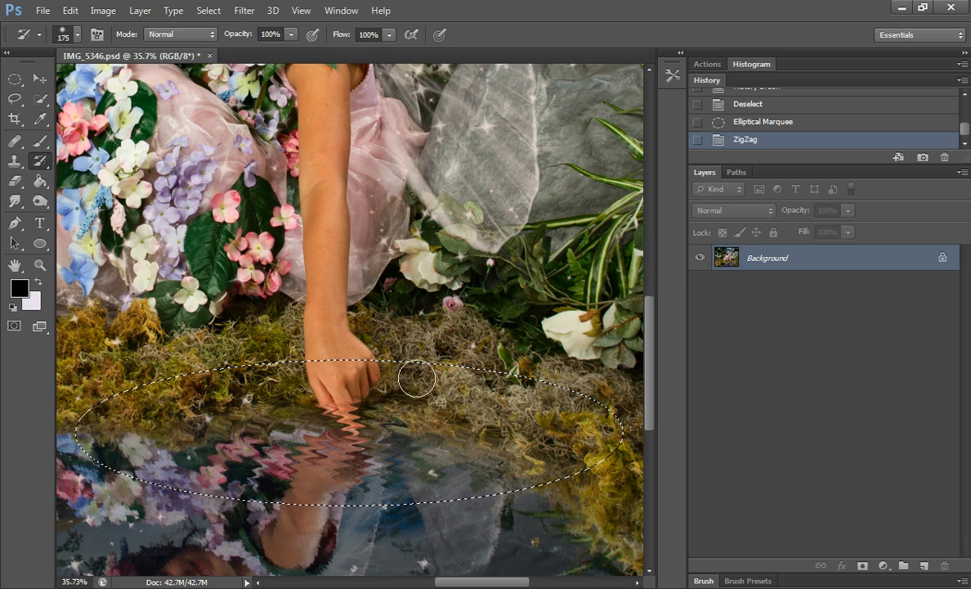
{"action": "left_click_drag", "start_coordinate": [495, 413], "coordinate": [553, 406]}
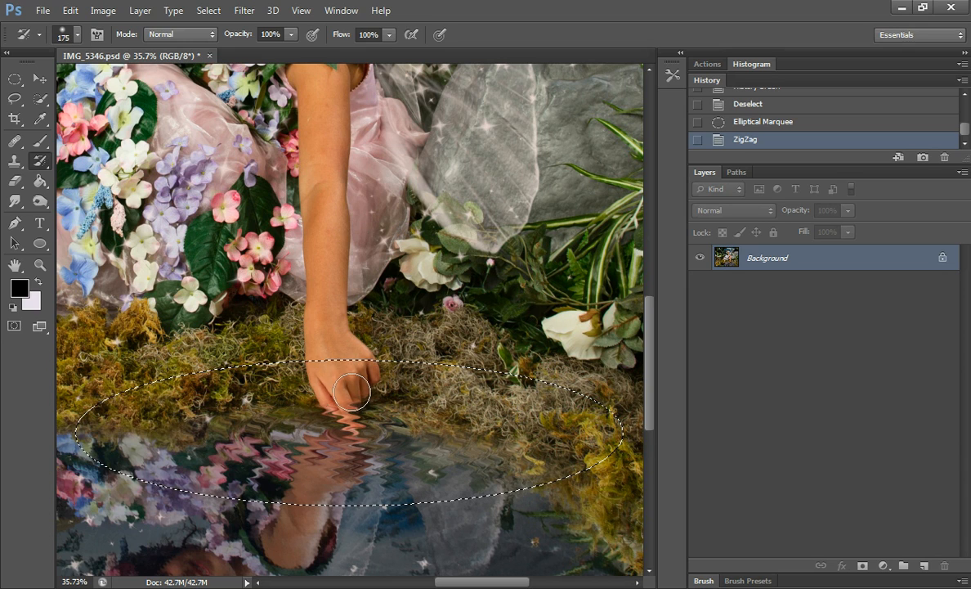
Restore the girl's pointing finger down to the water surface with the History Brush, and deselect the ellipse
{"action": "mouse_move", "coordinate": [338, 390]}
{"action": "left_mouse_down"}
{"action": "mouse_move", "coordinate": [327, 380]}
{"action": "mouse_move", "coordinate": [361, 412]}
{"action": "mouse_move", "coordinate": [300, 364]}
{"action": "mouse_move", "coordinate": [336, 339]}
{"action": "mouse_move", "coordinate": [379, 360]}
{"action": "mouse_move", "coordinate": [383, 351]}
{"action": "left_mouse_up"}
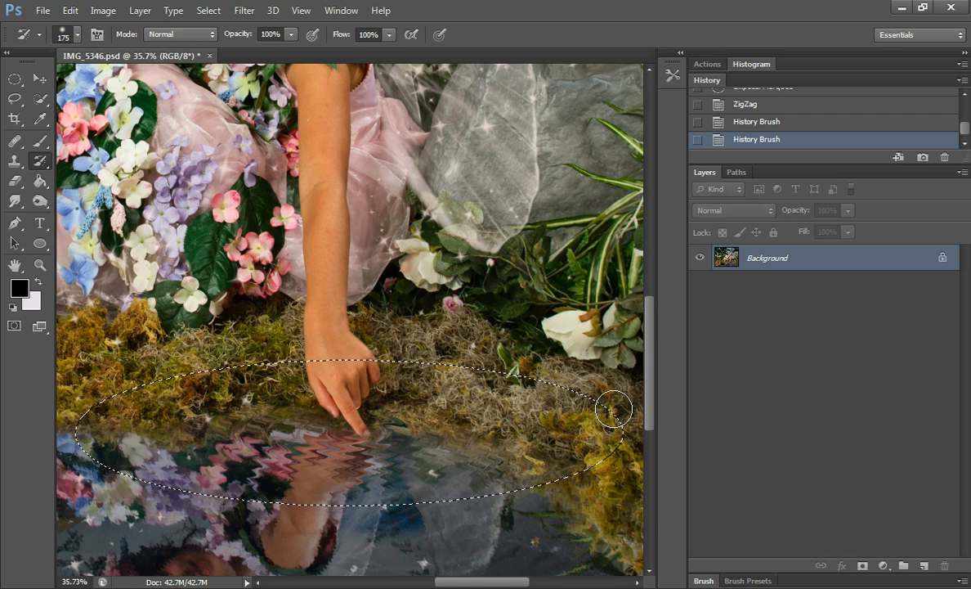
{"action": "key", "text": "ctrl+d"}
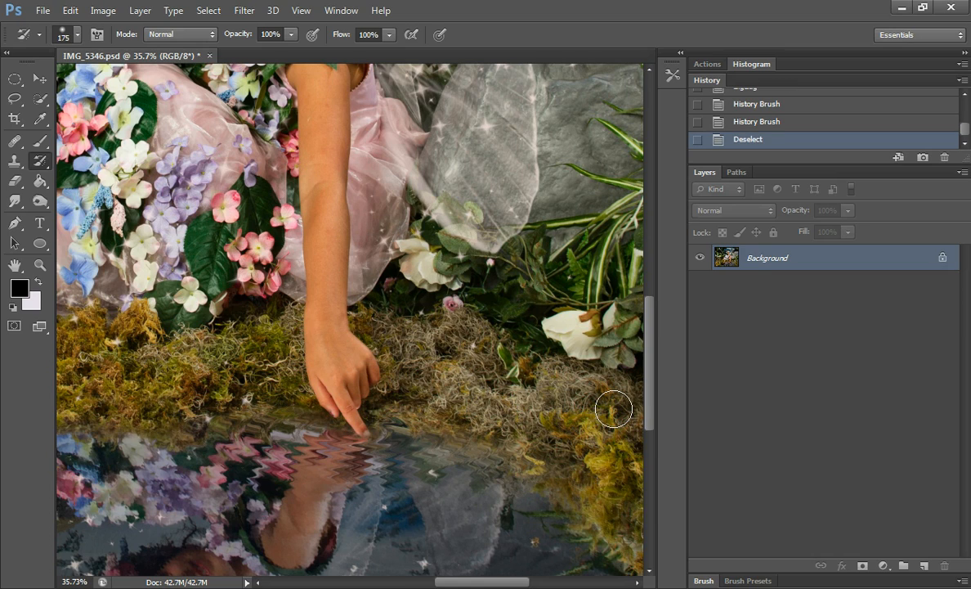
{"action": "key", "text": "ctrl+minus"}
{"action": "key", "text": "ctrl+minus"}
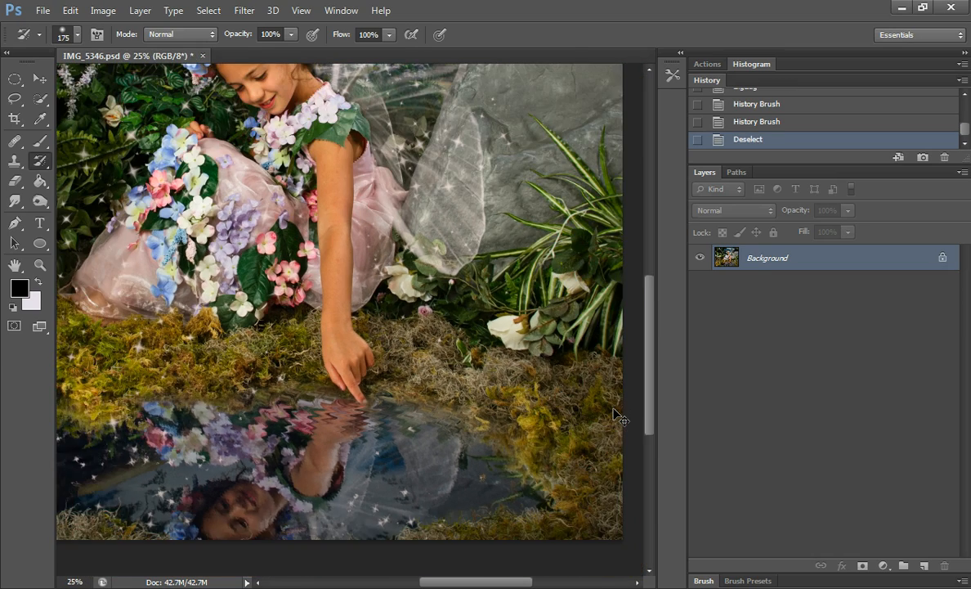
{"action": "key", "text": "ctrl+minus"}
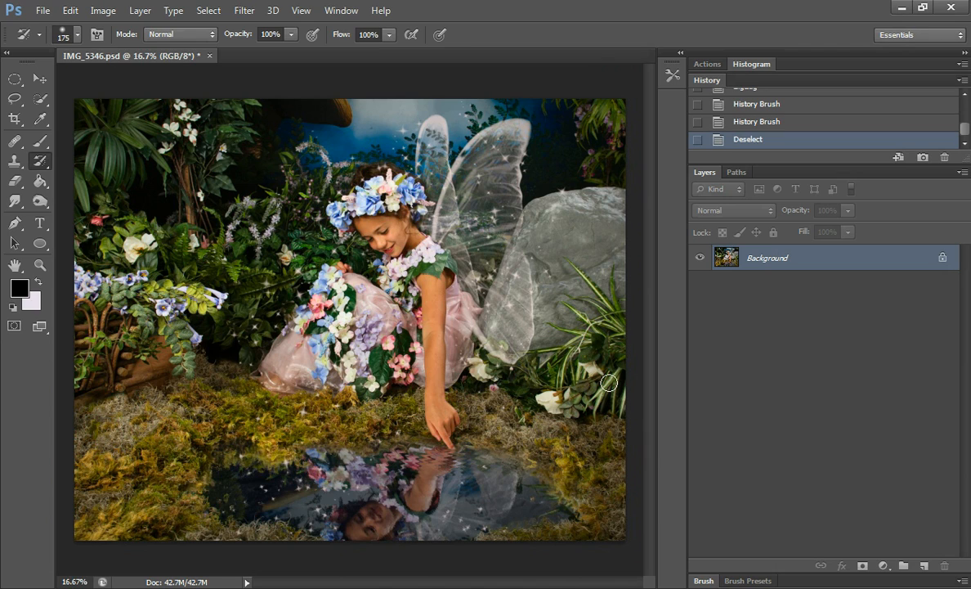